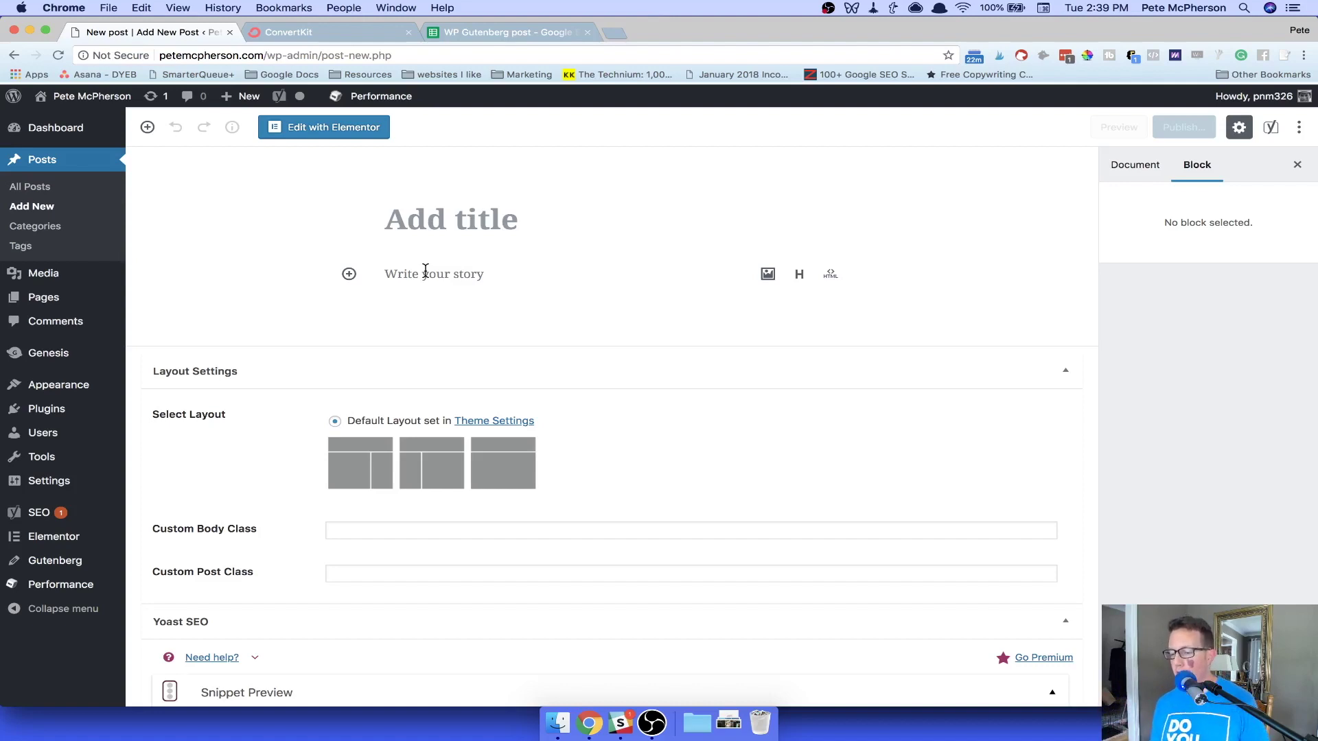
Click into the 'Write your story' paragraph to create the new untitled draft.
click(419, 280)
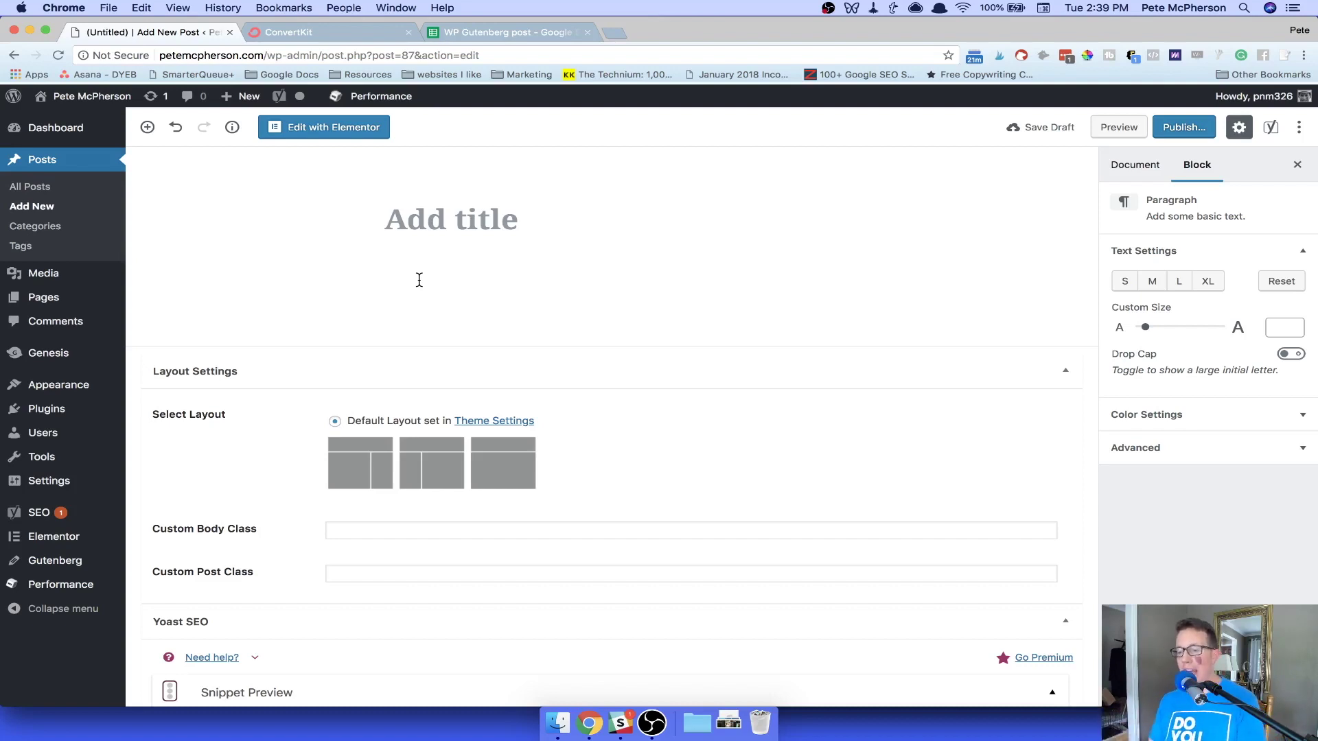
Title the post 'This' and add the paragraph 'You can opt-in to my newsletter right here:' plus an empty line.
click(437, 221)
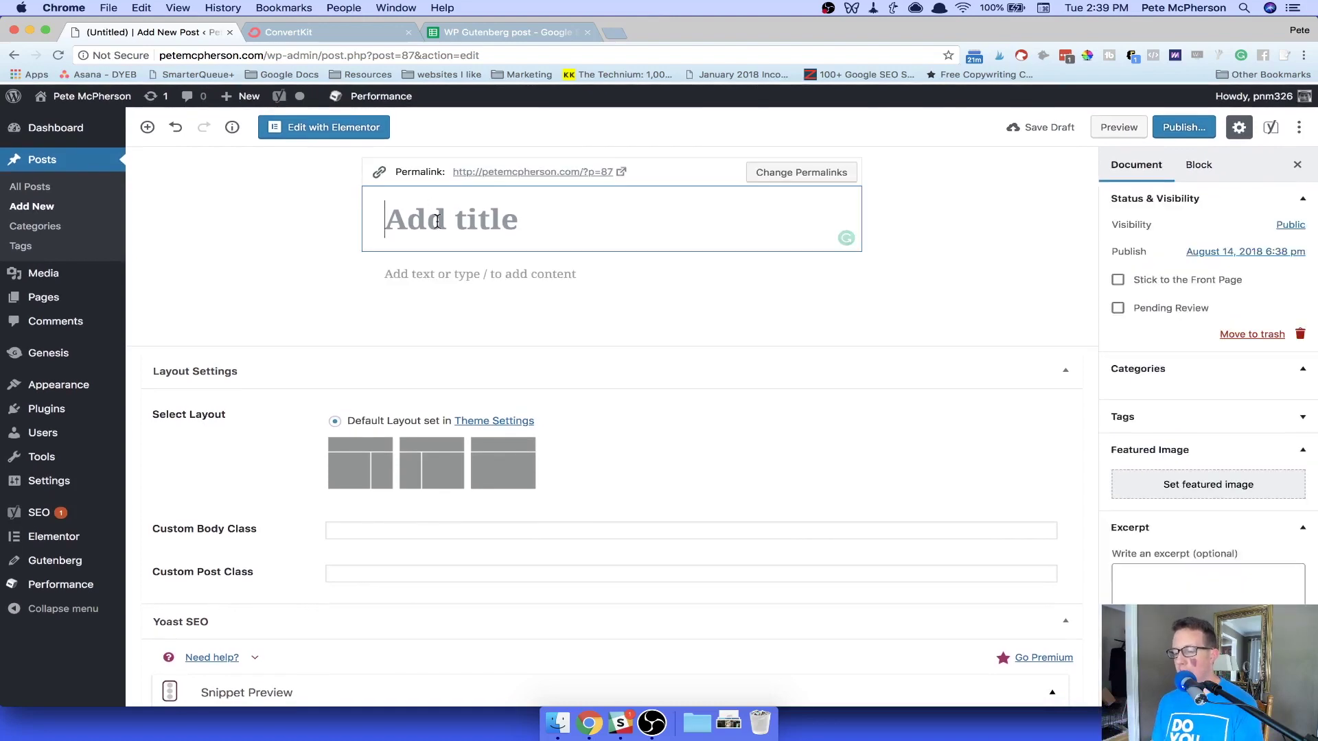
text(This)
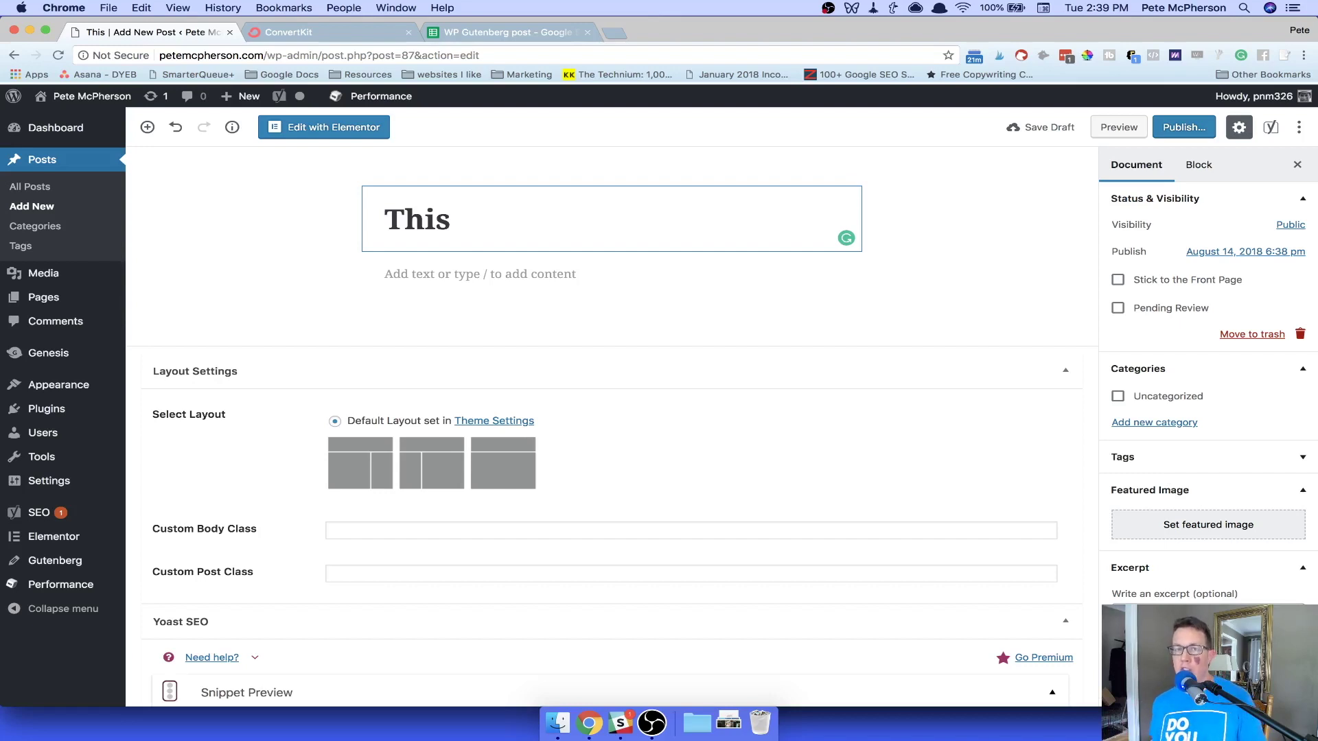
click(435, 280)
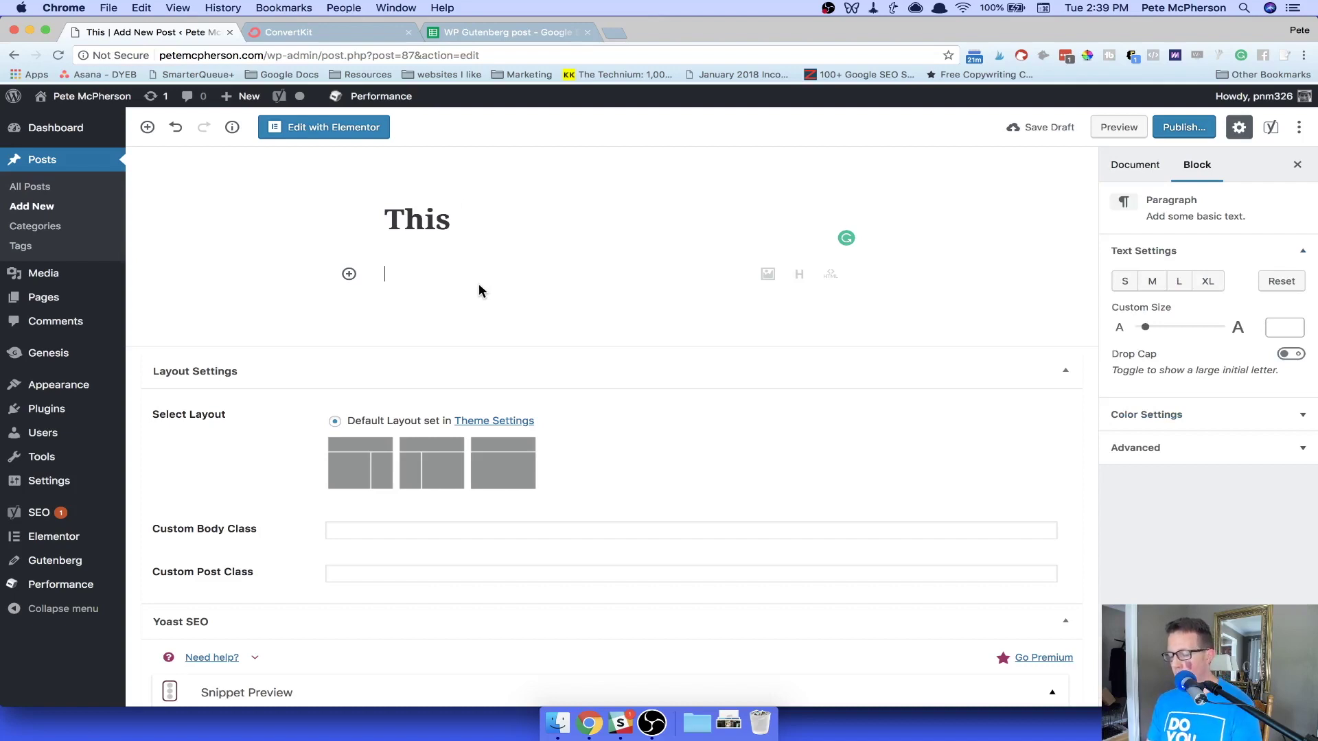
text(You can opt)
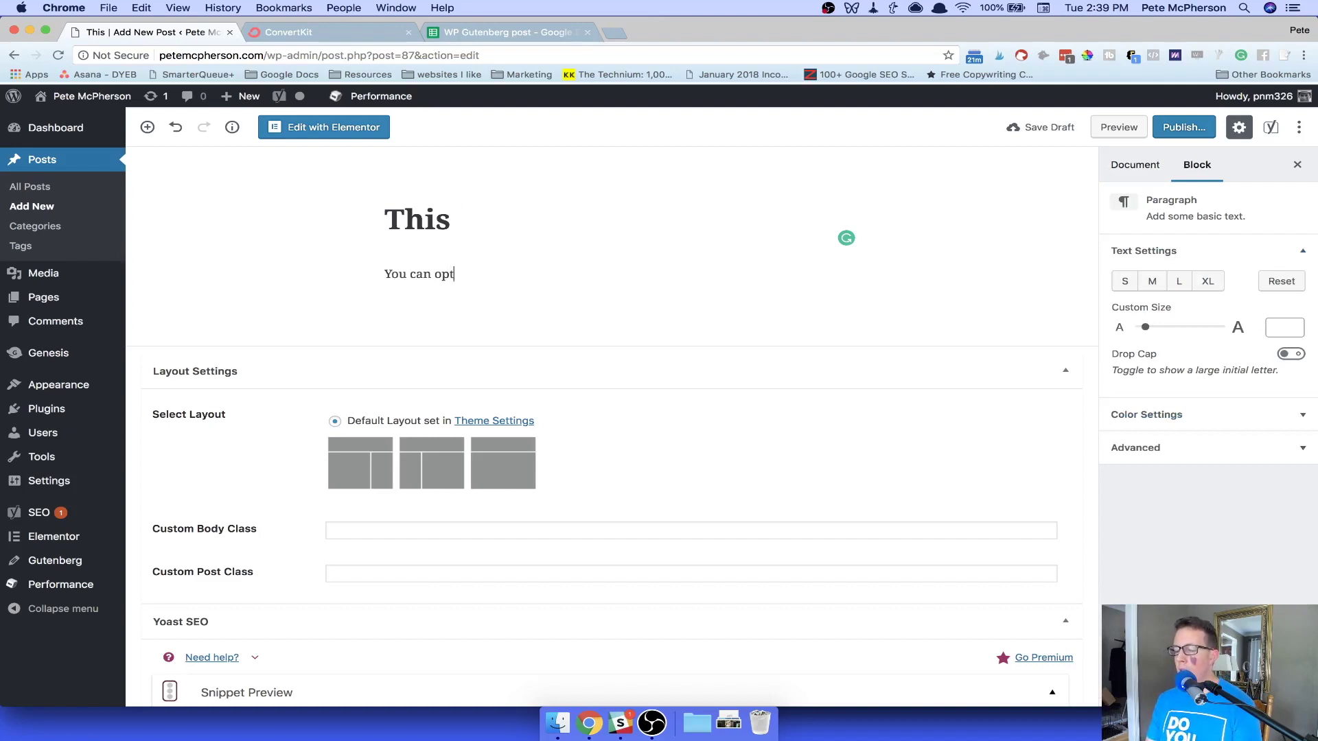
text(-in to my newslet)
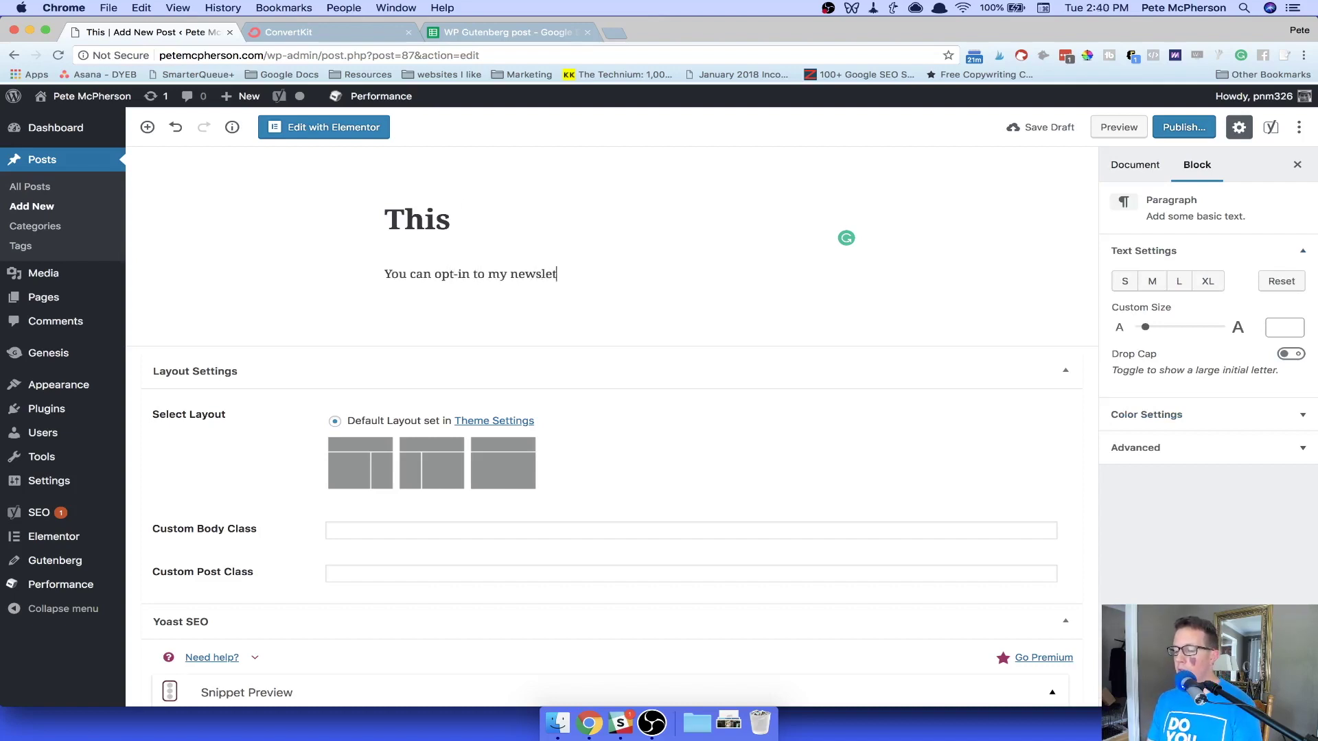
text(ter right here:)
key(Return)
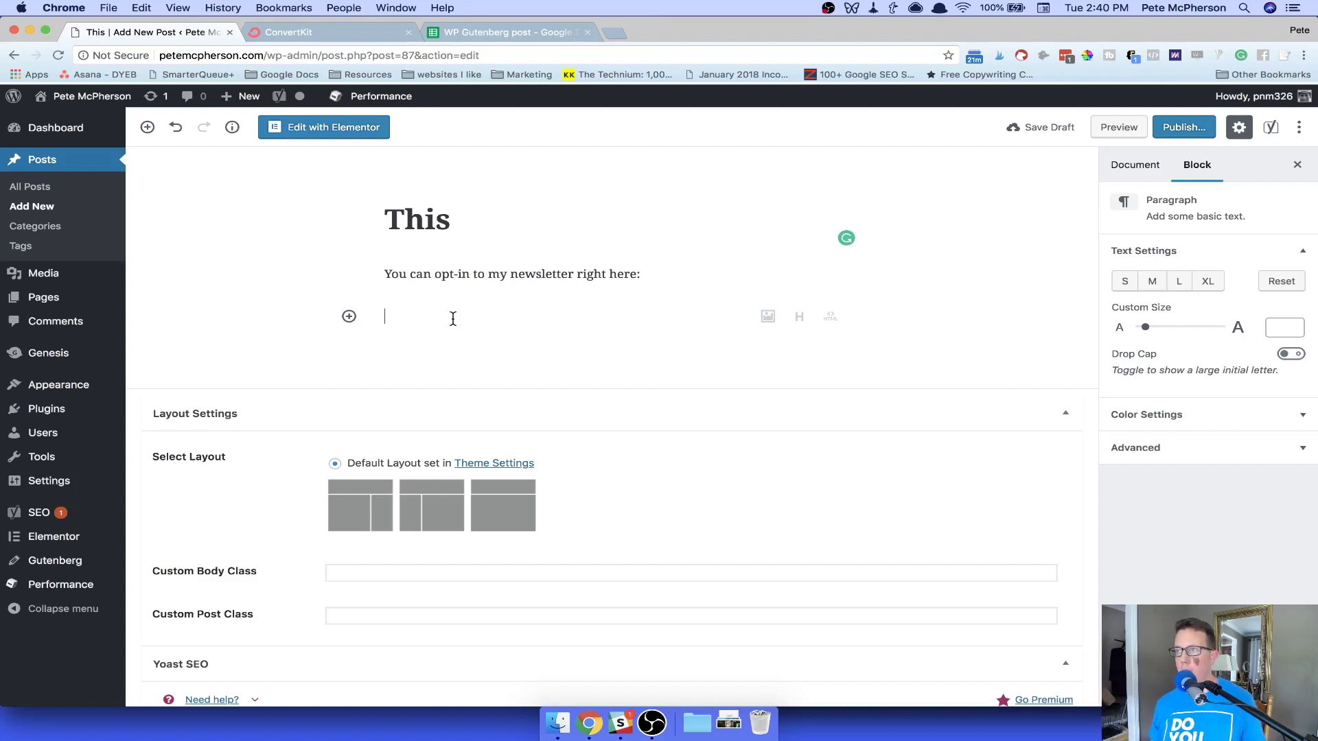
Search the block inserter for 'conv' to look for a ConvertKit block.
click(349, 316)
scroll(467, 501, down, 1)
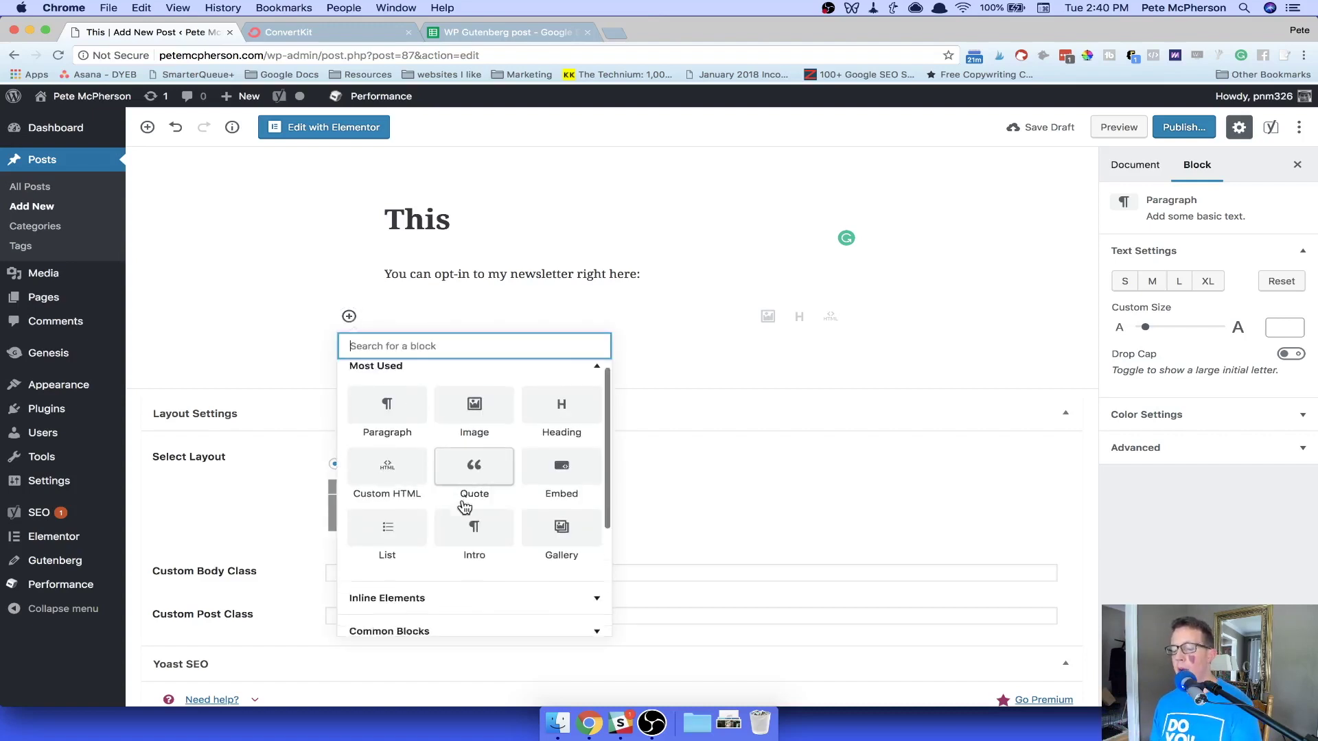
scroll(465, 507, up, 1)
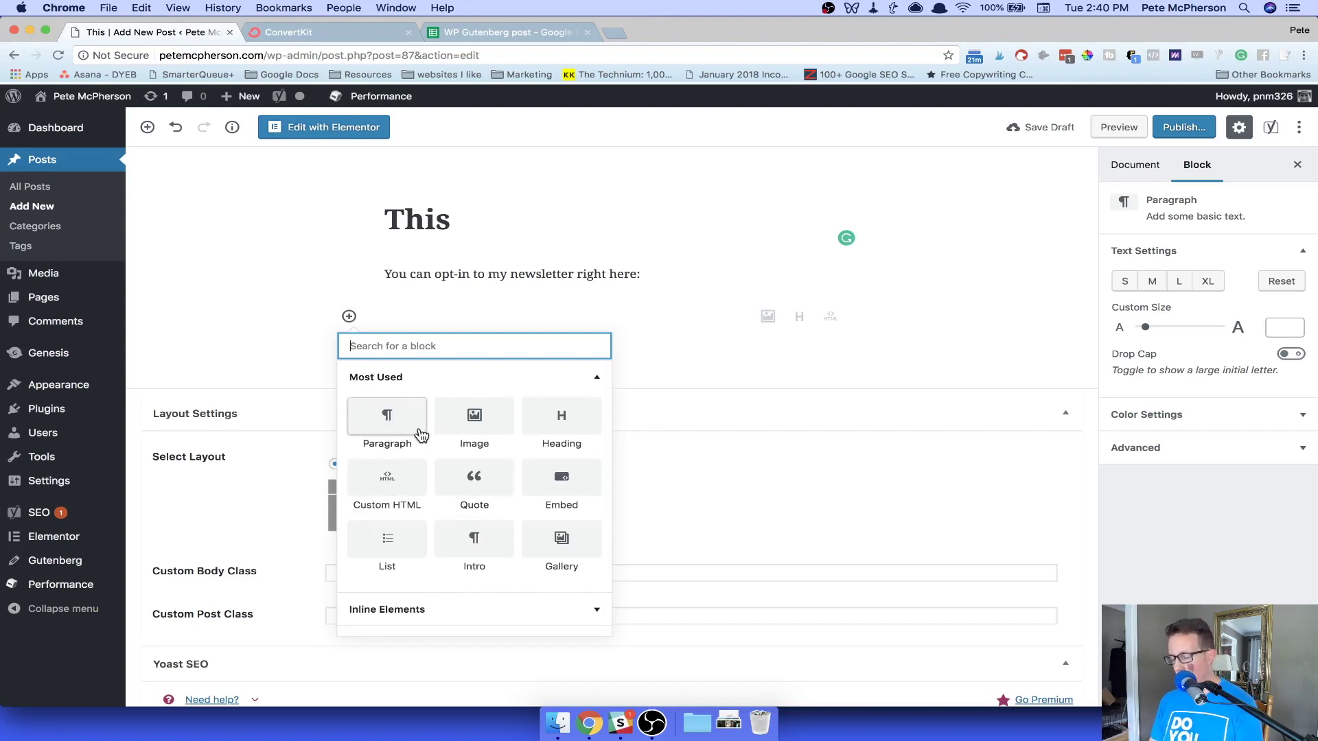
text(conv)
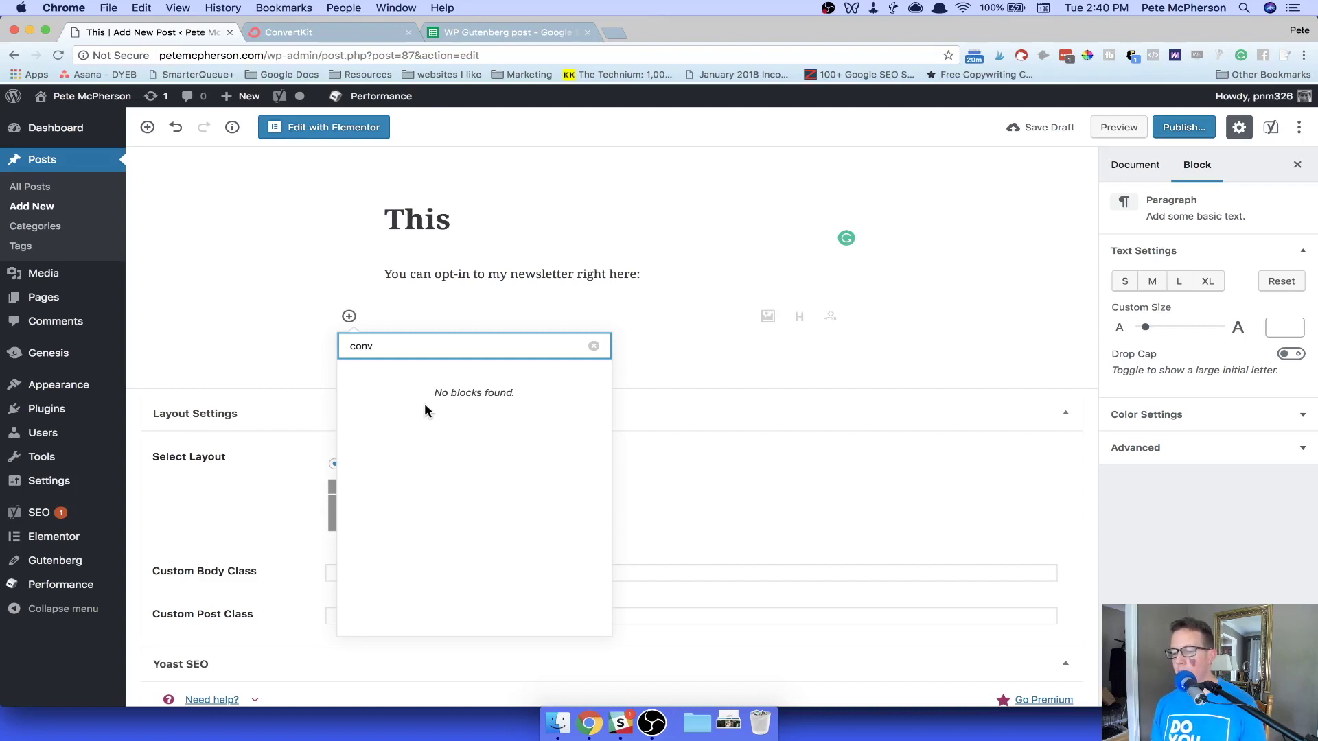
Glance at the ConvertKit tab, then clear the block search and close the inserter.
click(302, 33)
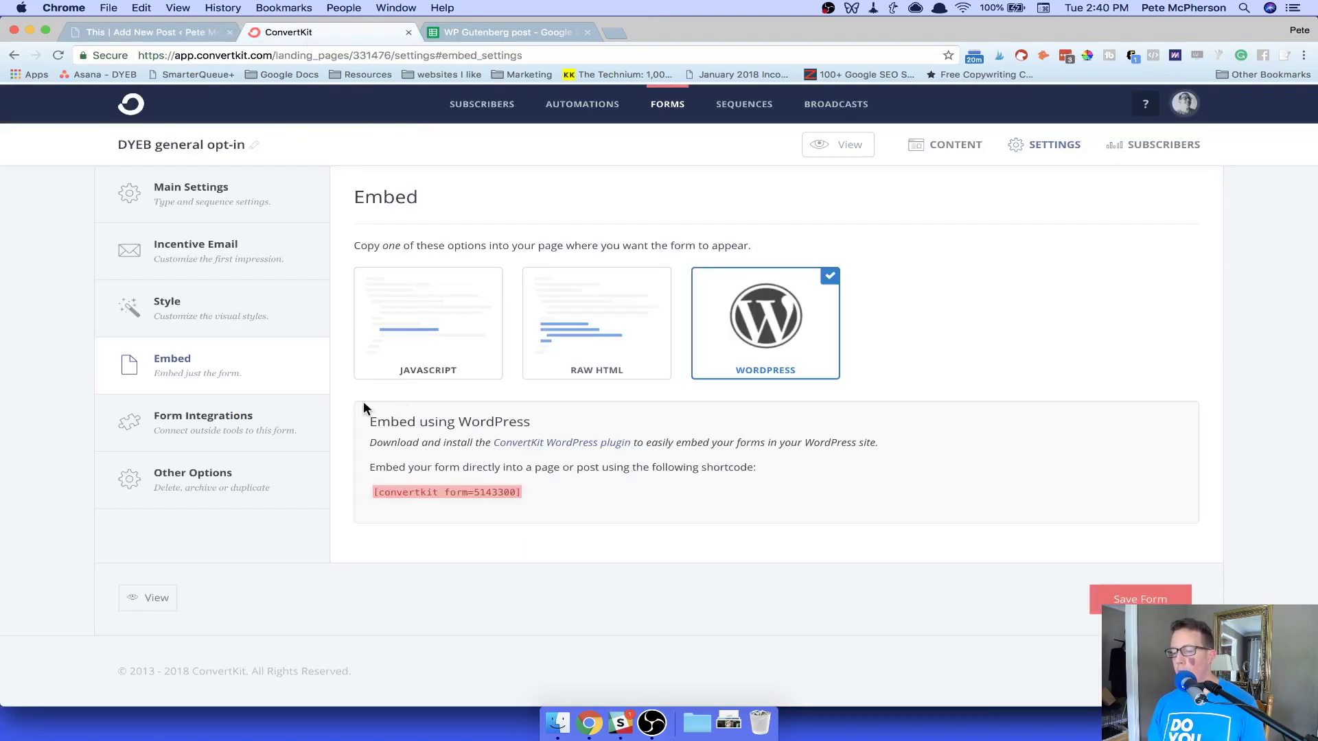
click(134, 32)
click(593, 346)
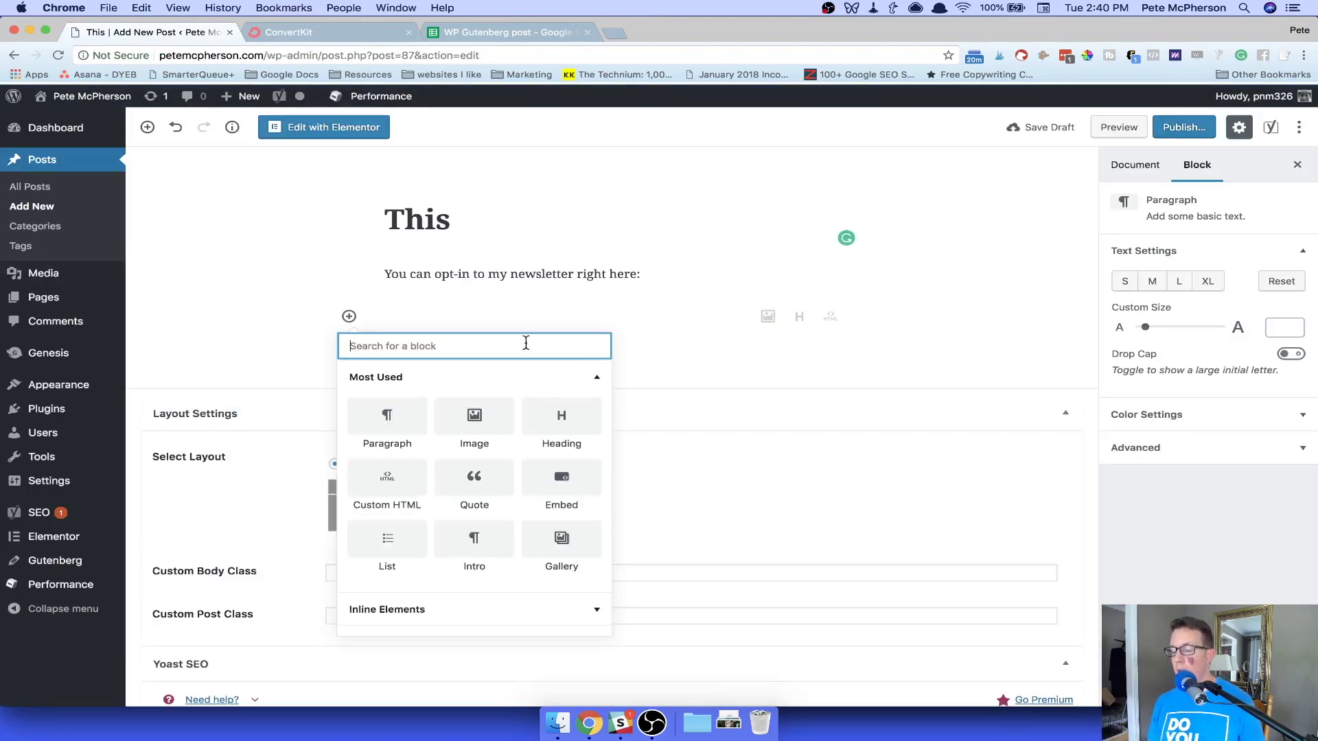
click(503, 322)
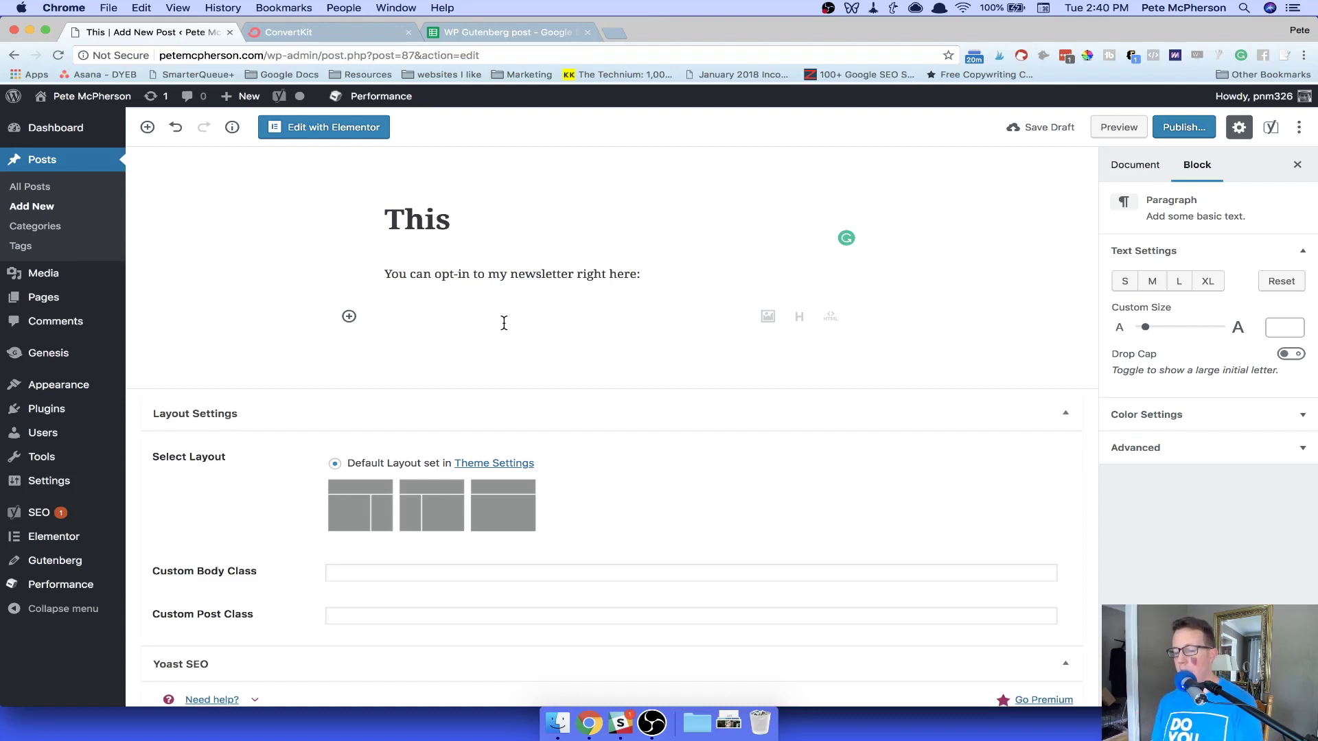
In ConvertKit's embed settings, check the JavaScript option, then select the WordPress shortcode [convertkit form=5143300].
click(317, 35)
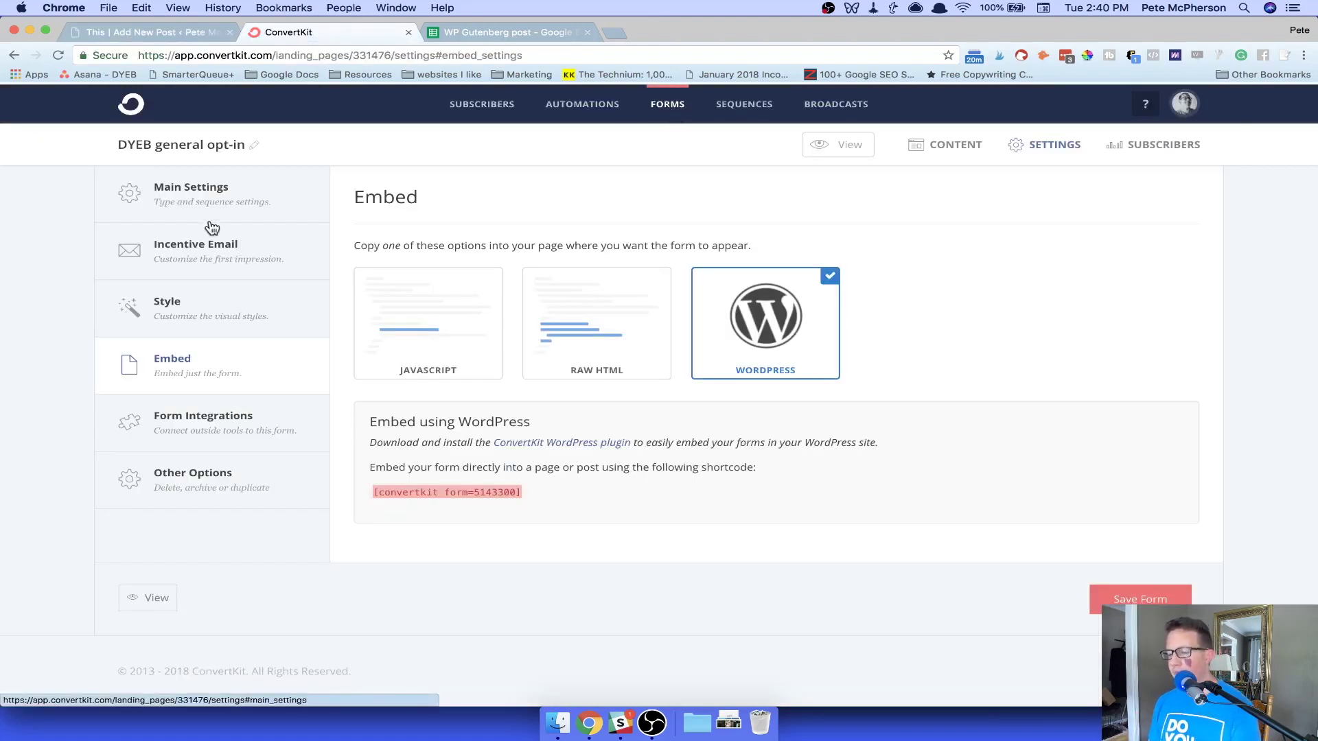
click(404, 330)
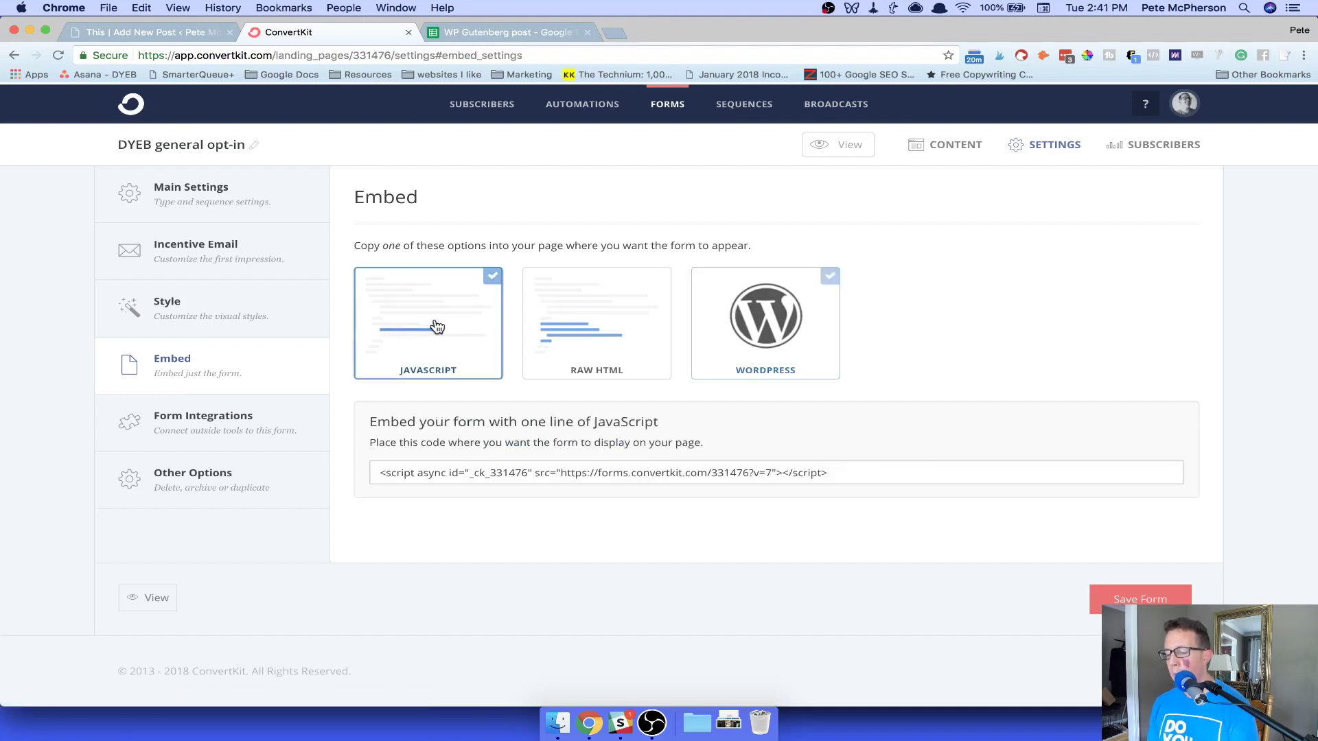
click(743, 321)
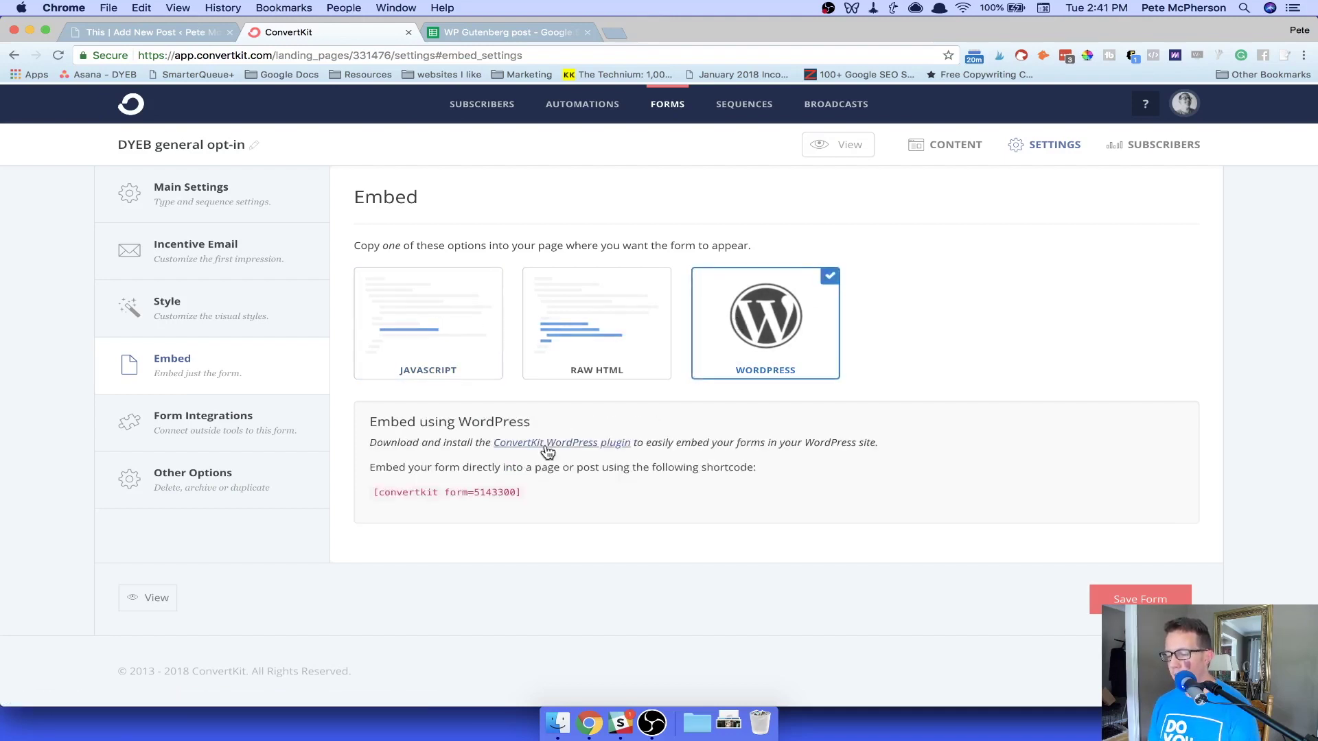
triple_click(405, 494)
key(super+c)
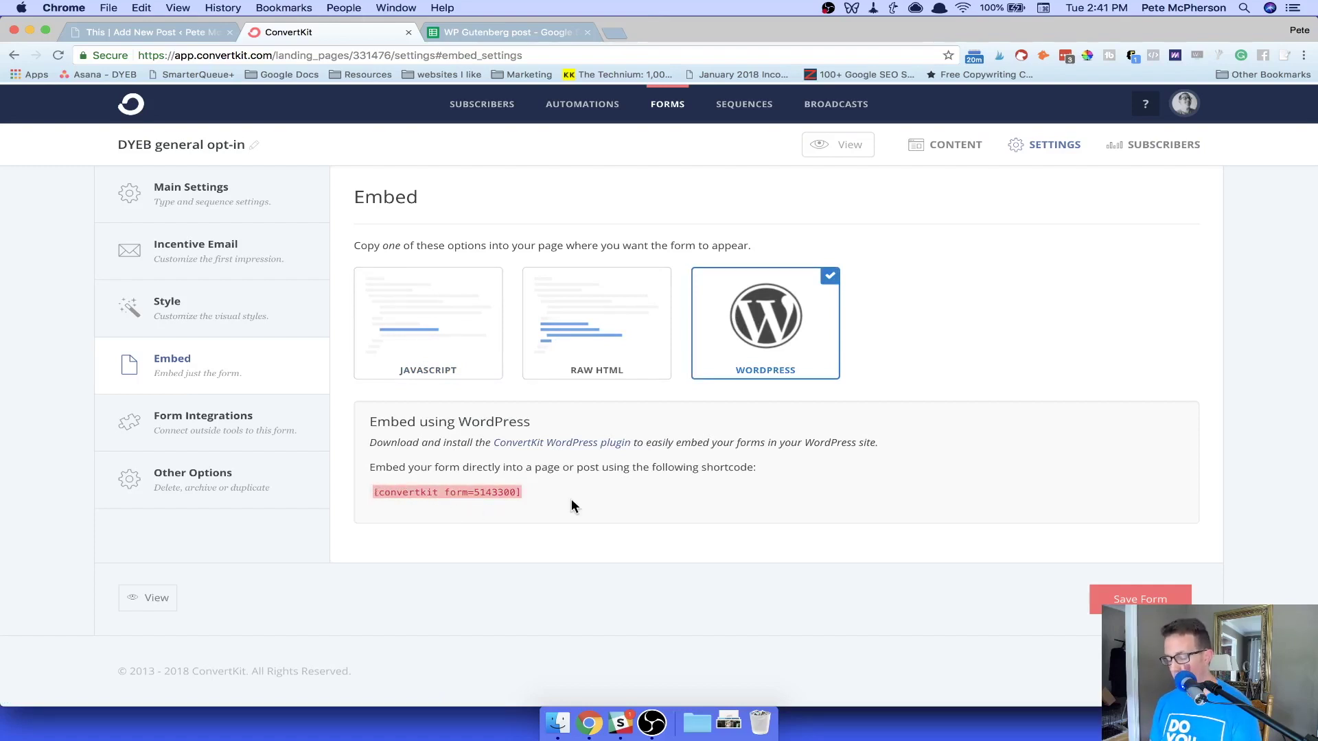
Paste [convertkit form=5143300] into the empty paragraph as a Shortcode block, leaving a line below.
key(super+1)
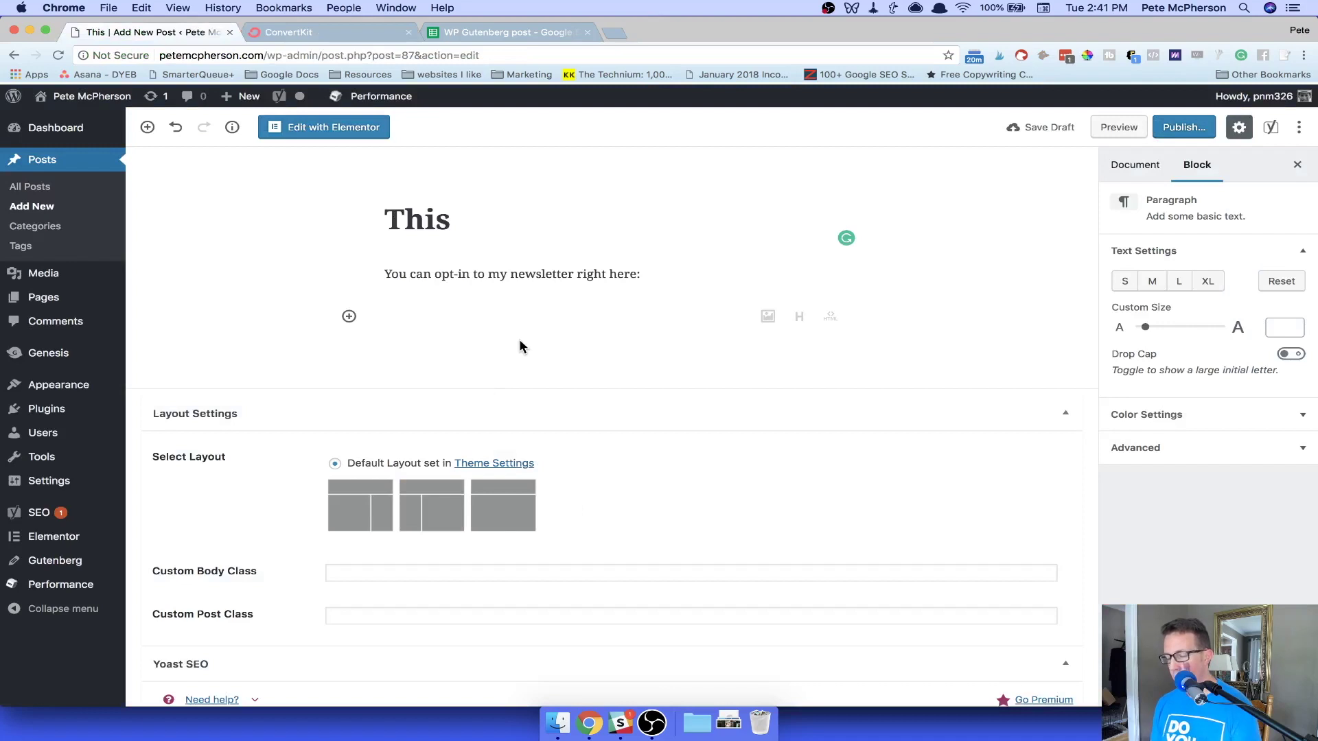
key(super+v)
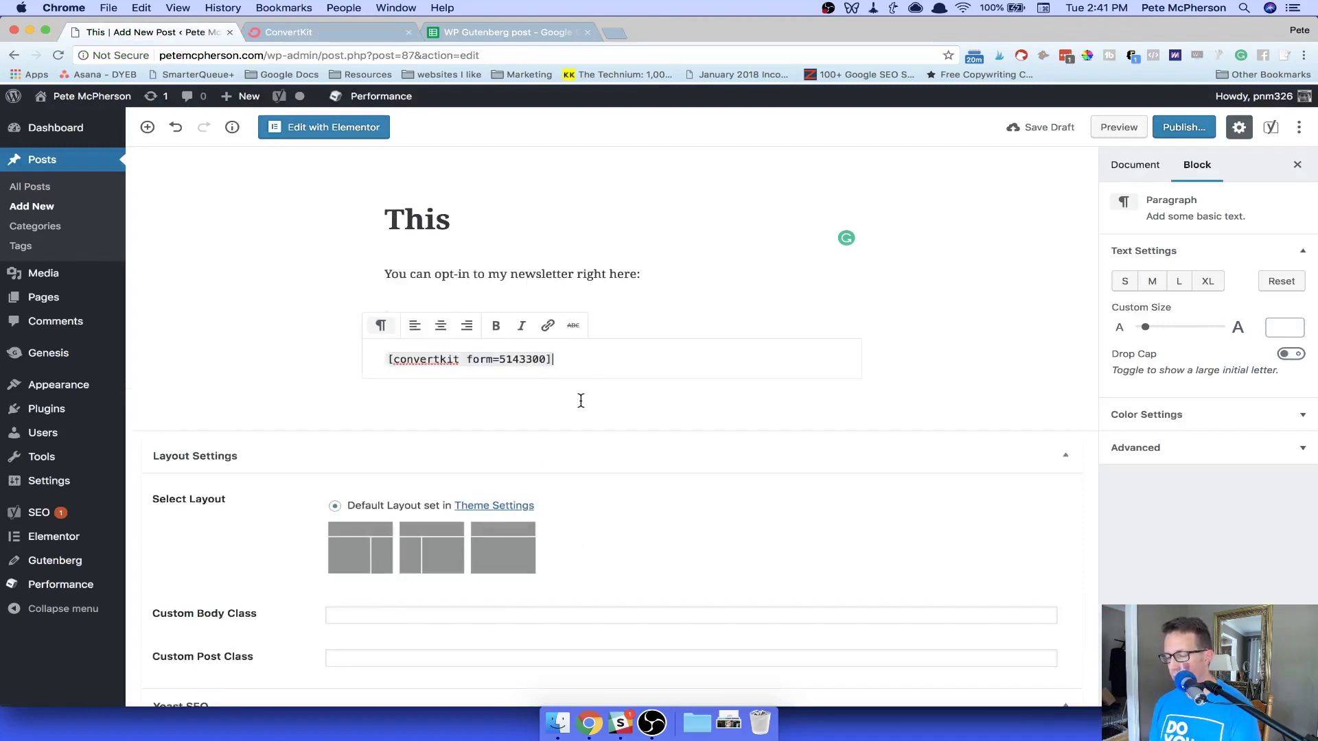
key(super+z)
key(super+z)
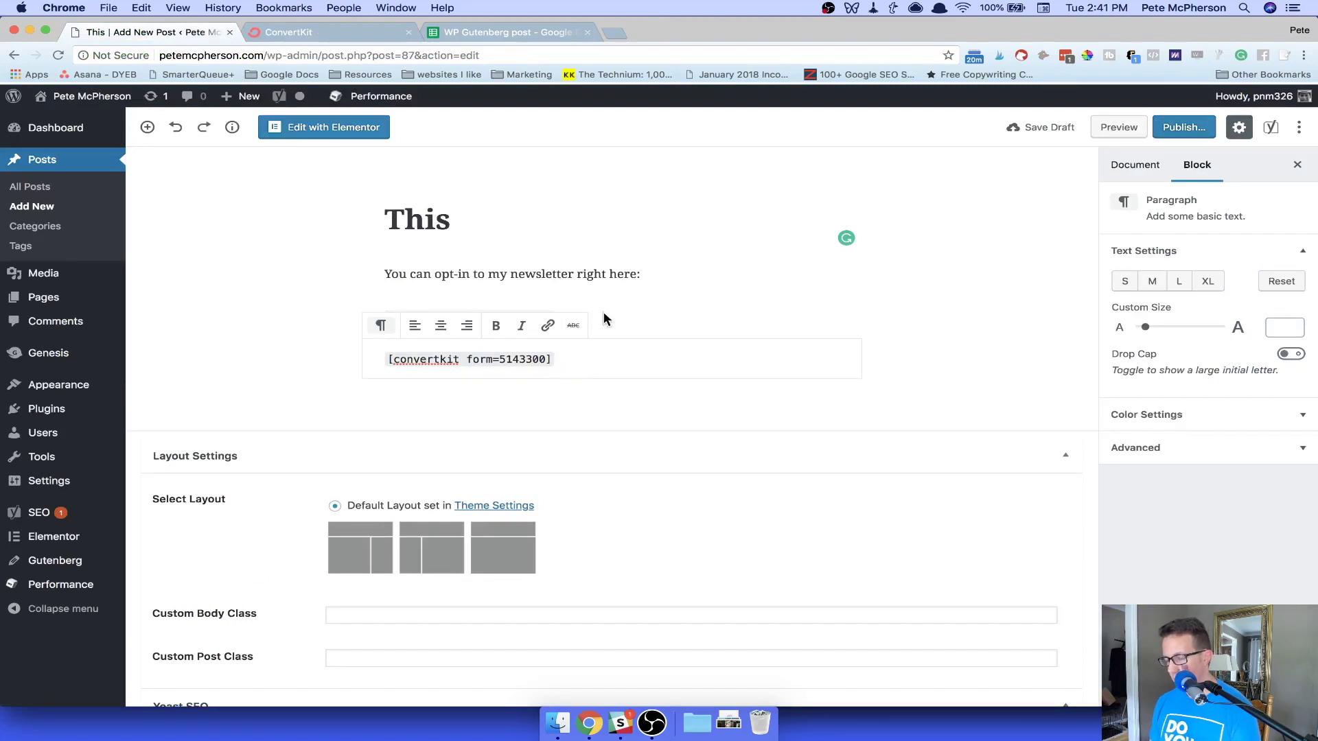
click(520, 316)
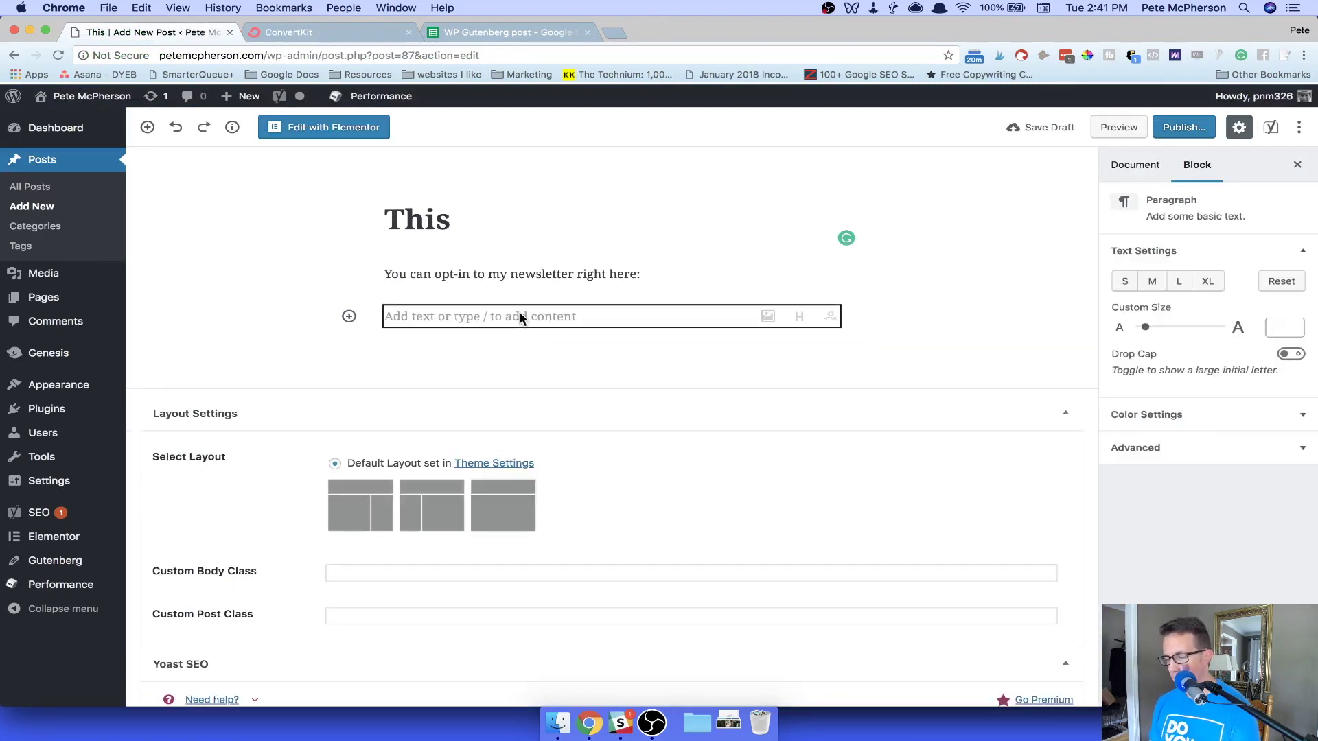
click(497, 315)
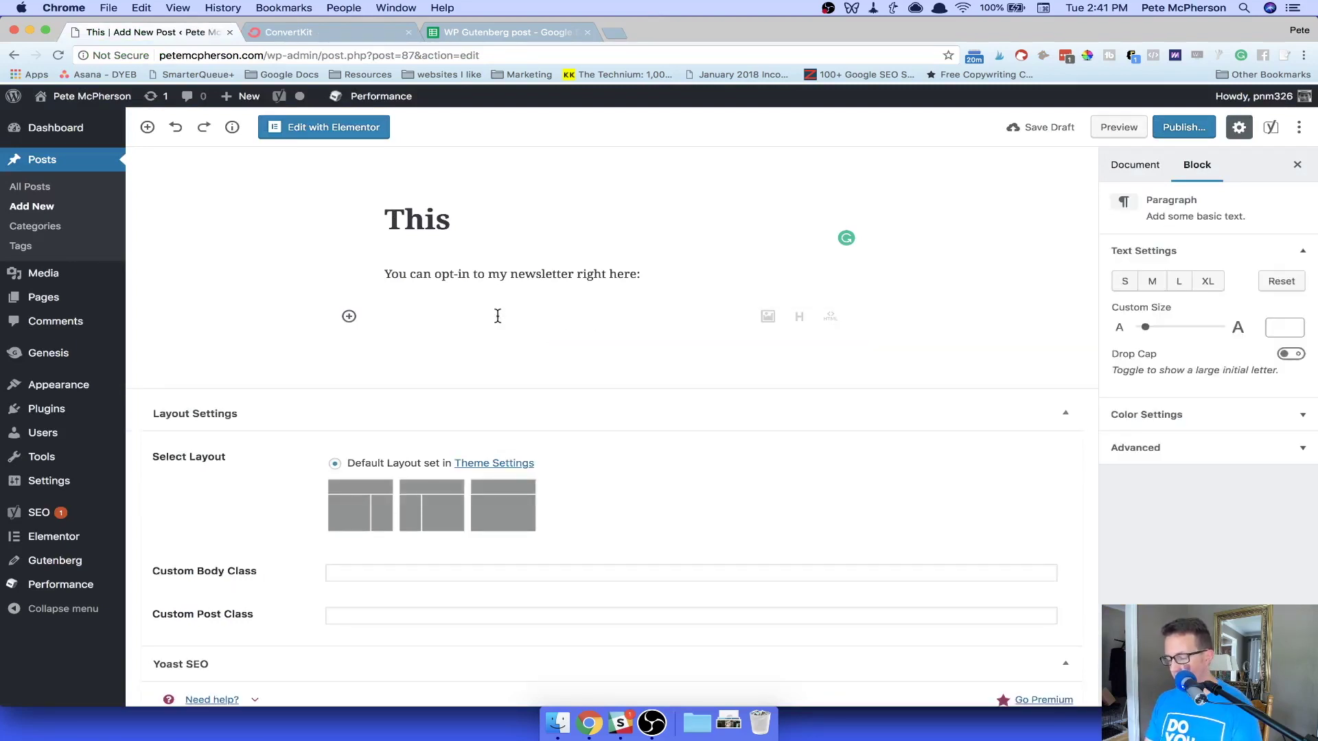
key(super+v)
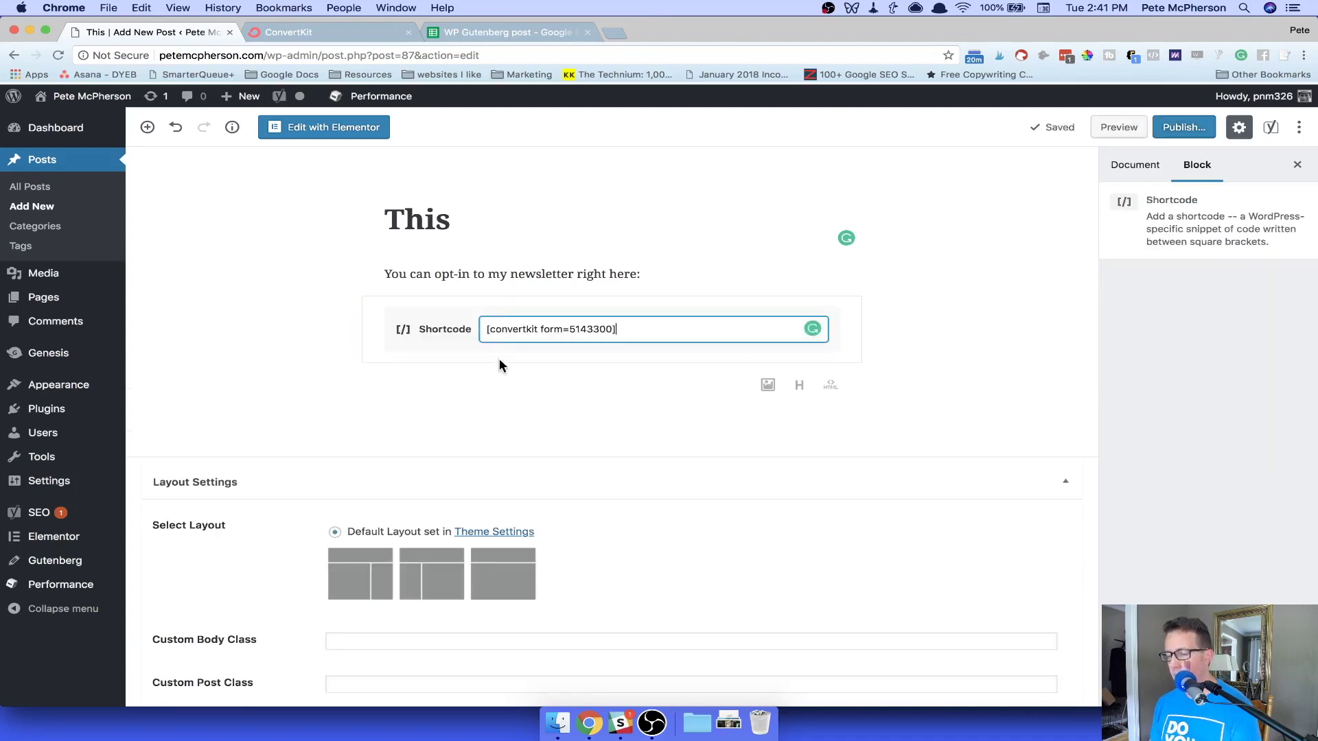
click(492, 384)
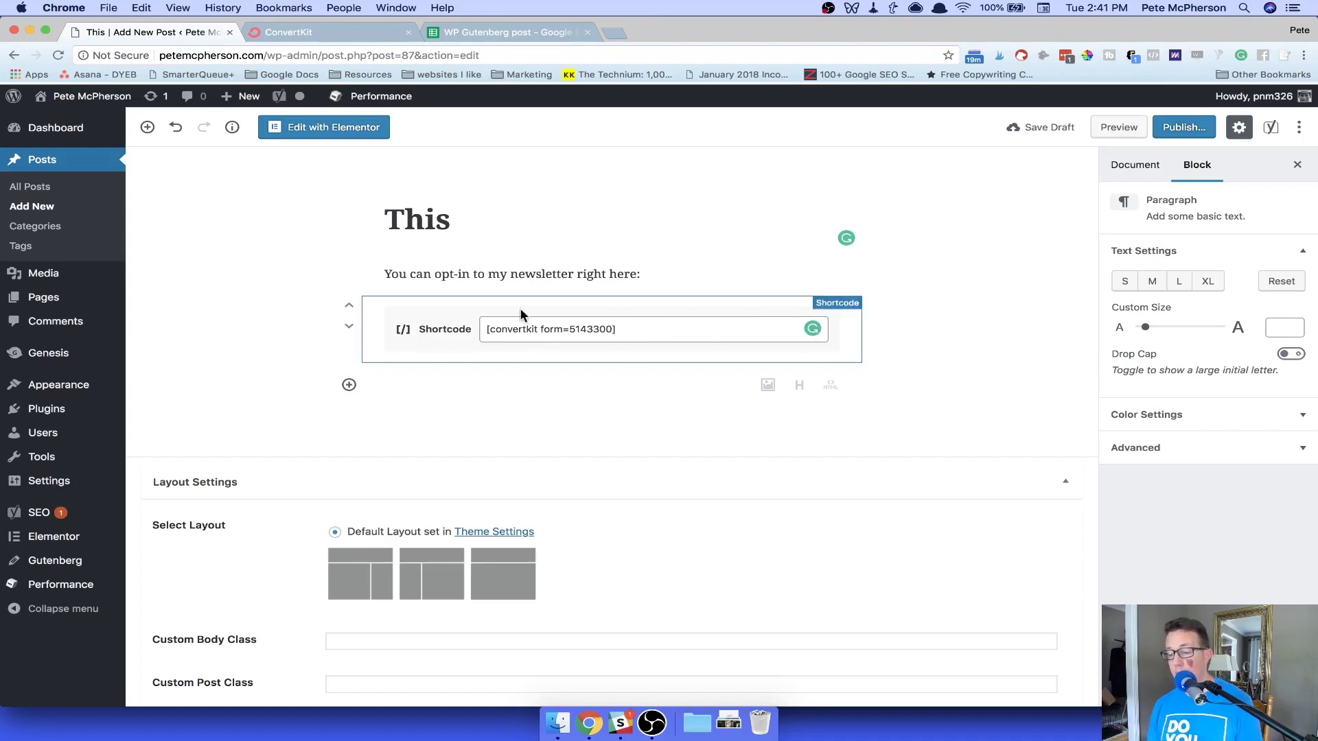
Add a second Shortcode block via /sho and paste [convertkit form=5143300] into it.
click(510, 328)
click(450, 385)
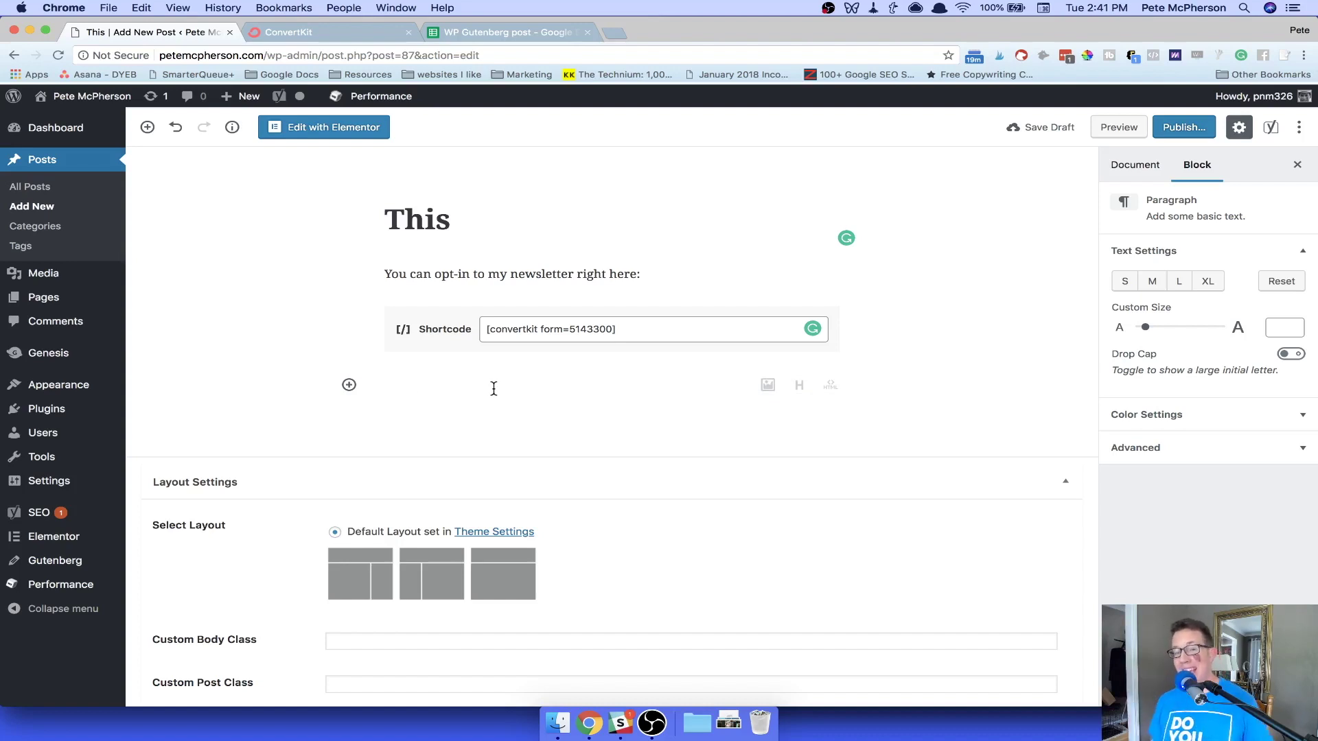
text(/)
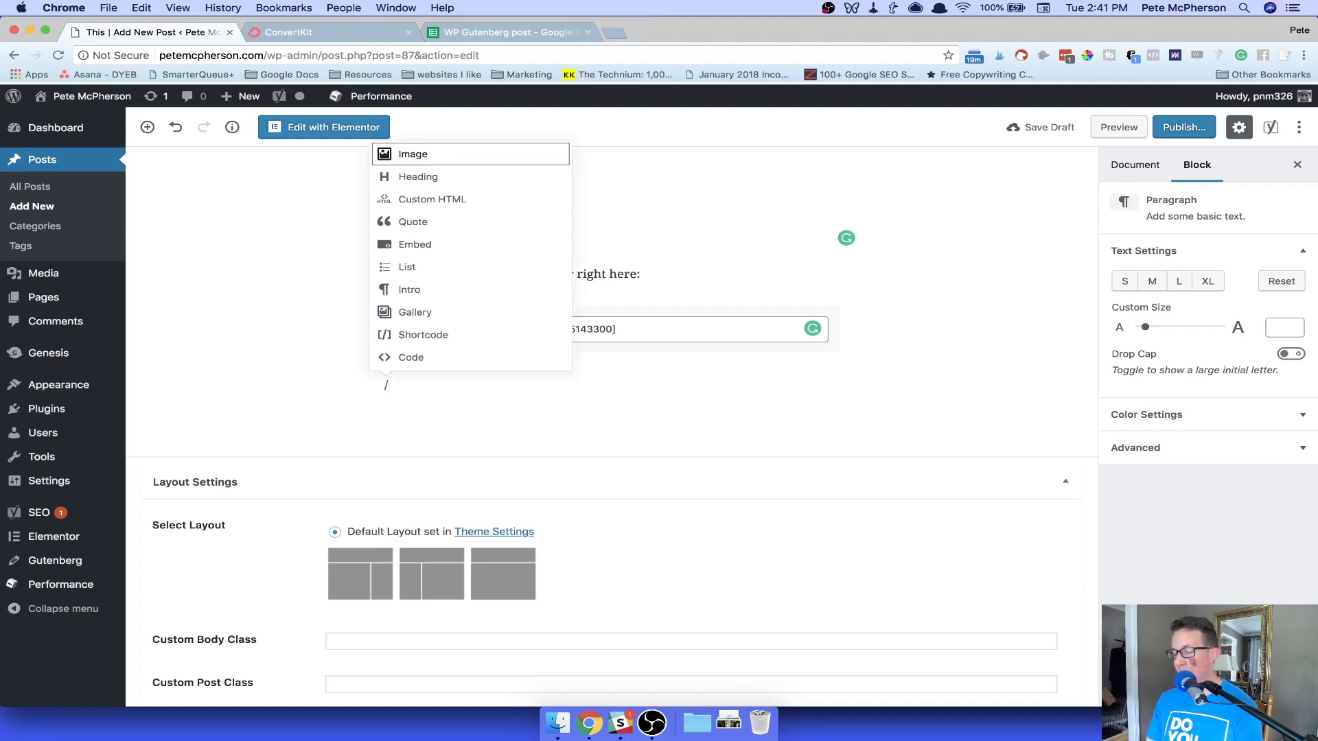
text(sho)
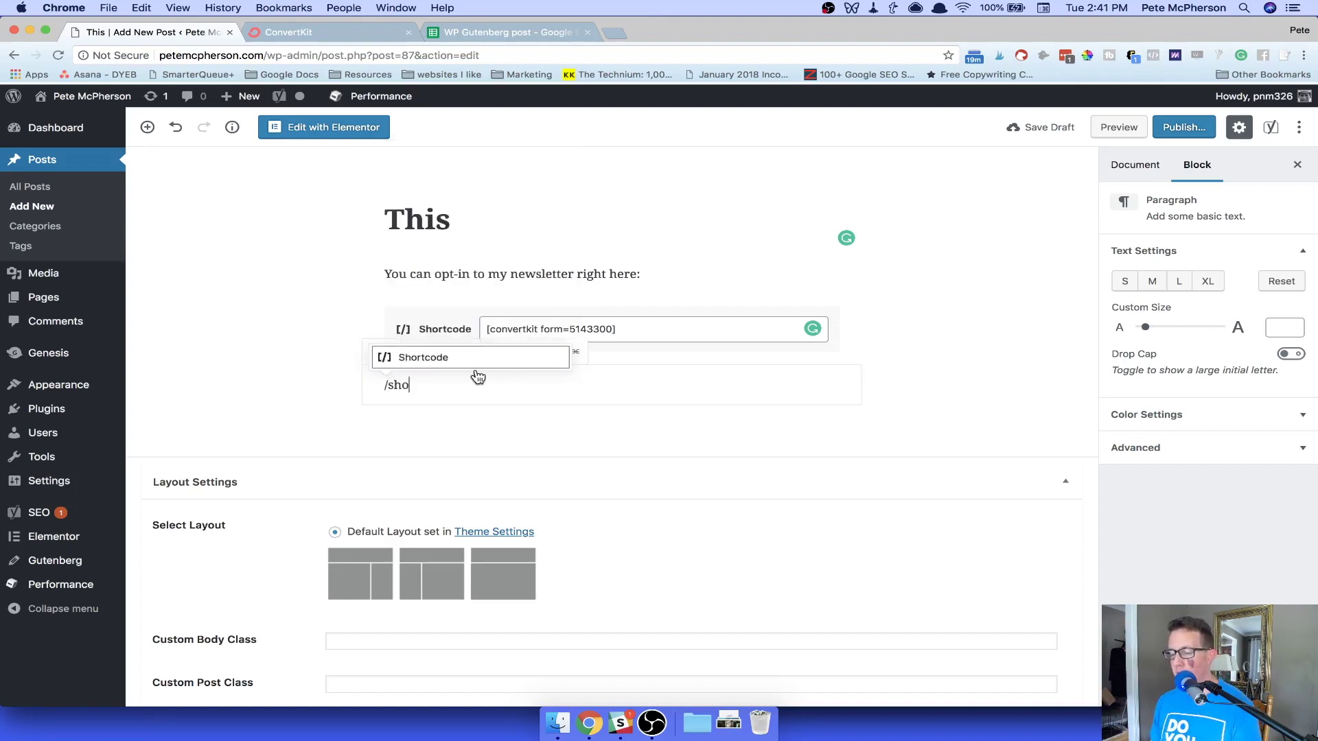
click(456, 362)
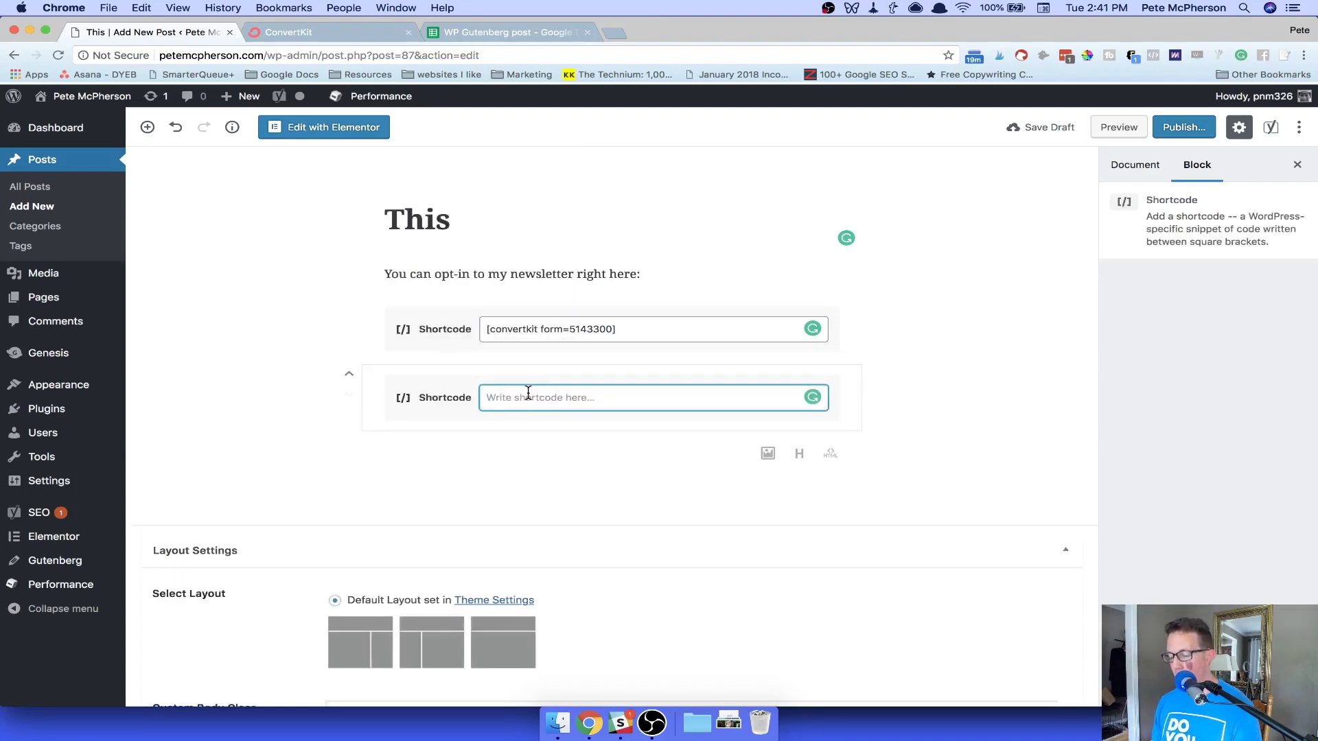
text([convertkit form=5143300])
key(BackSpace)
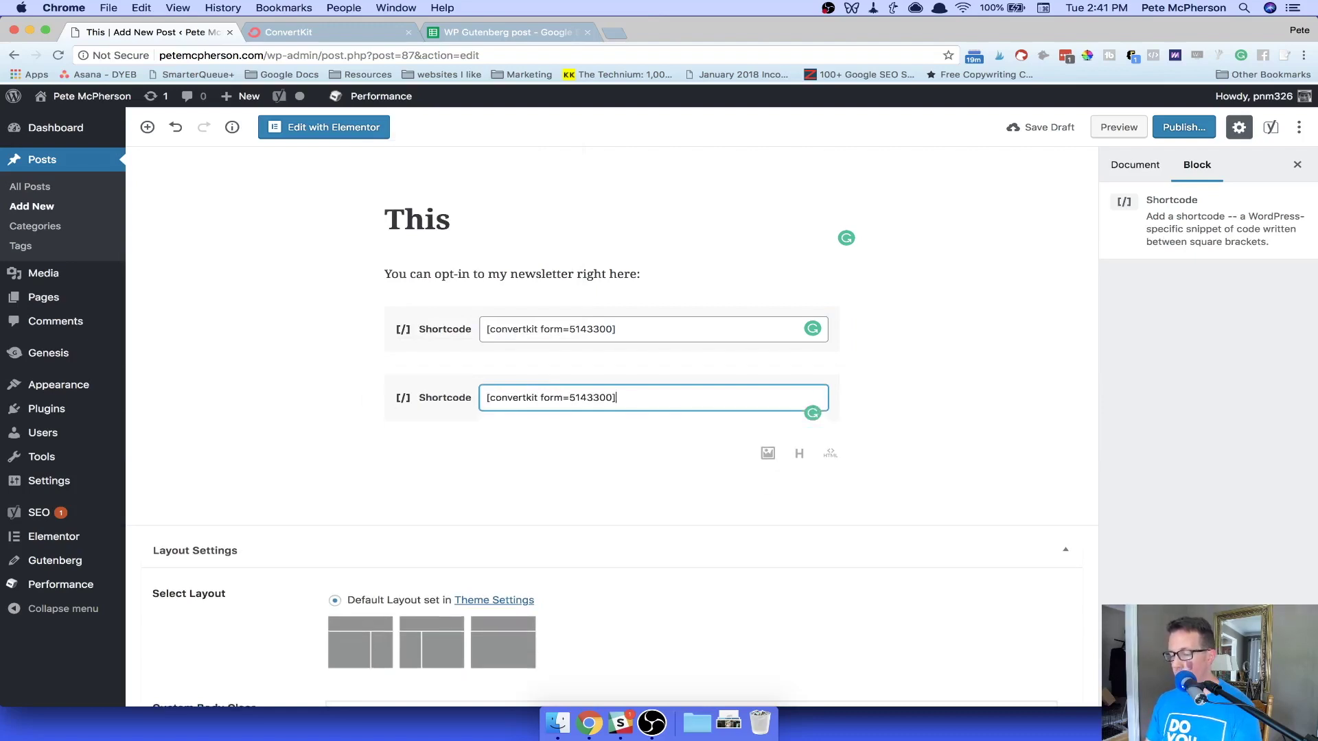
click(508, 445)
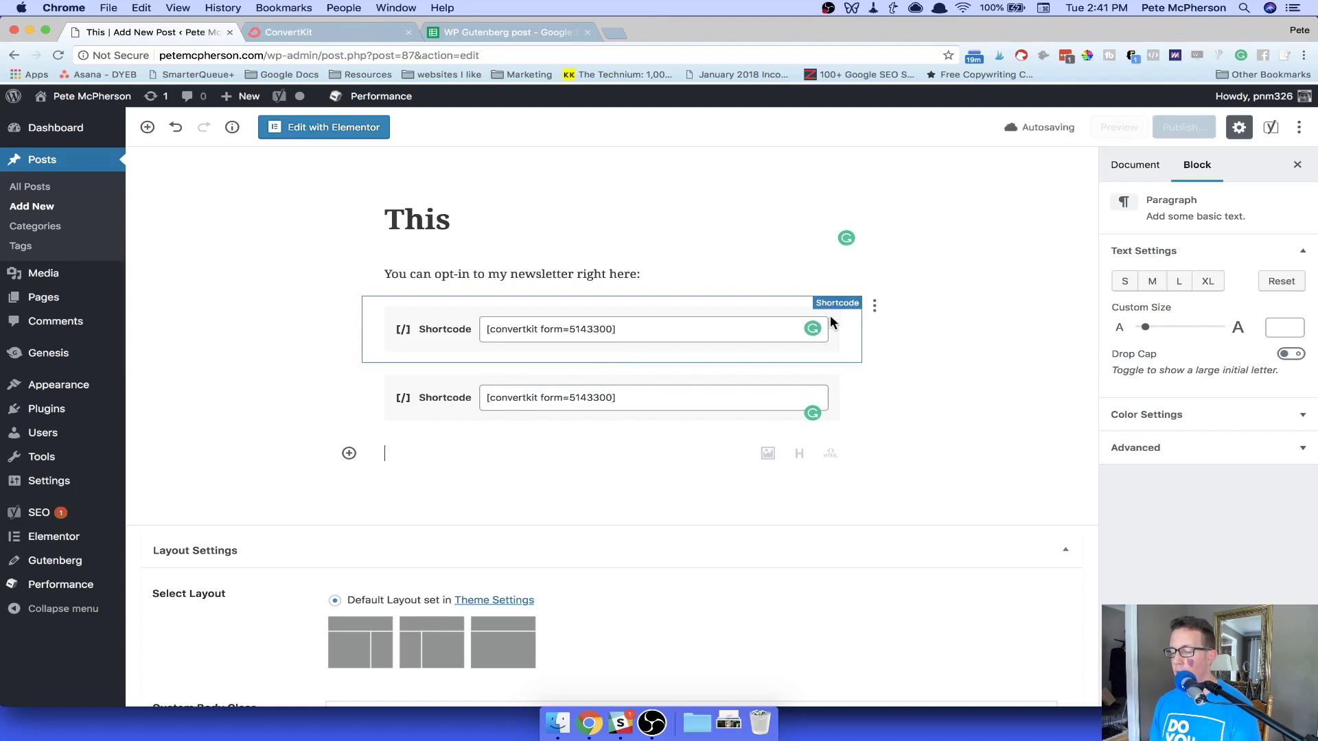
Remove the first shortcode block with Remove Block and return to the empty paragraph.
click(875, 306)
click(765, 424)
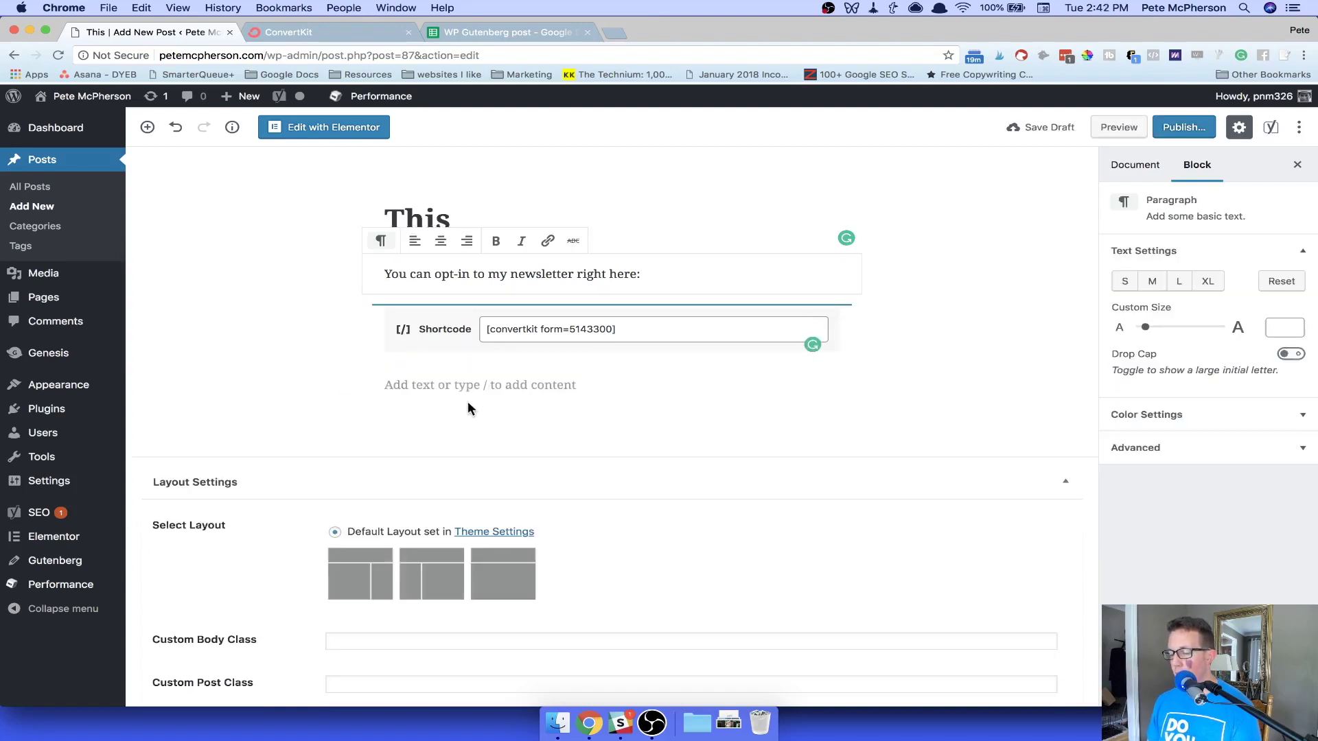
click(470, 385)
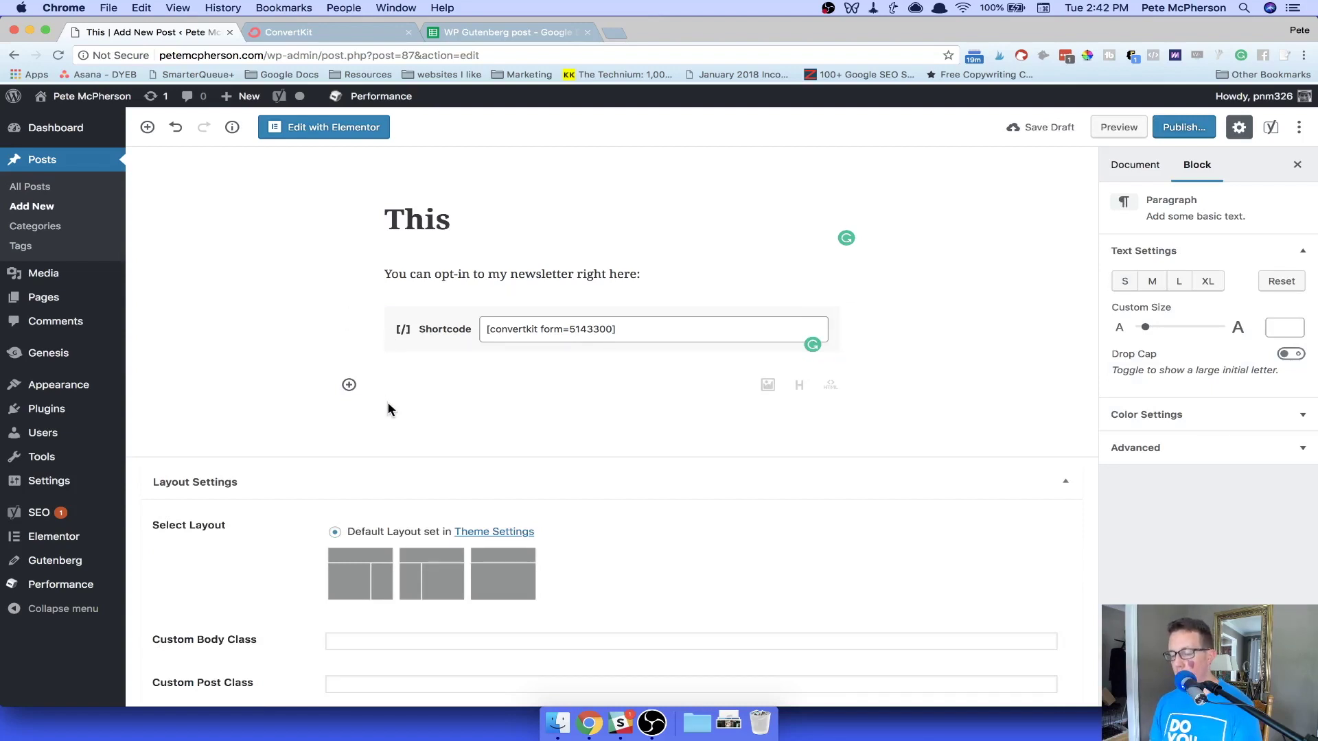
Paste a duplicate shortcode block and delete it with Remove Block.
text([convertkit form=5143300])
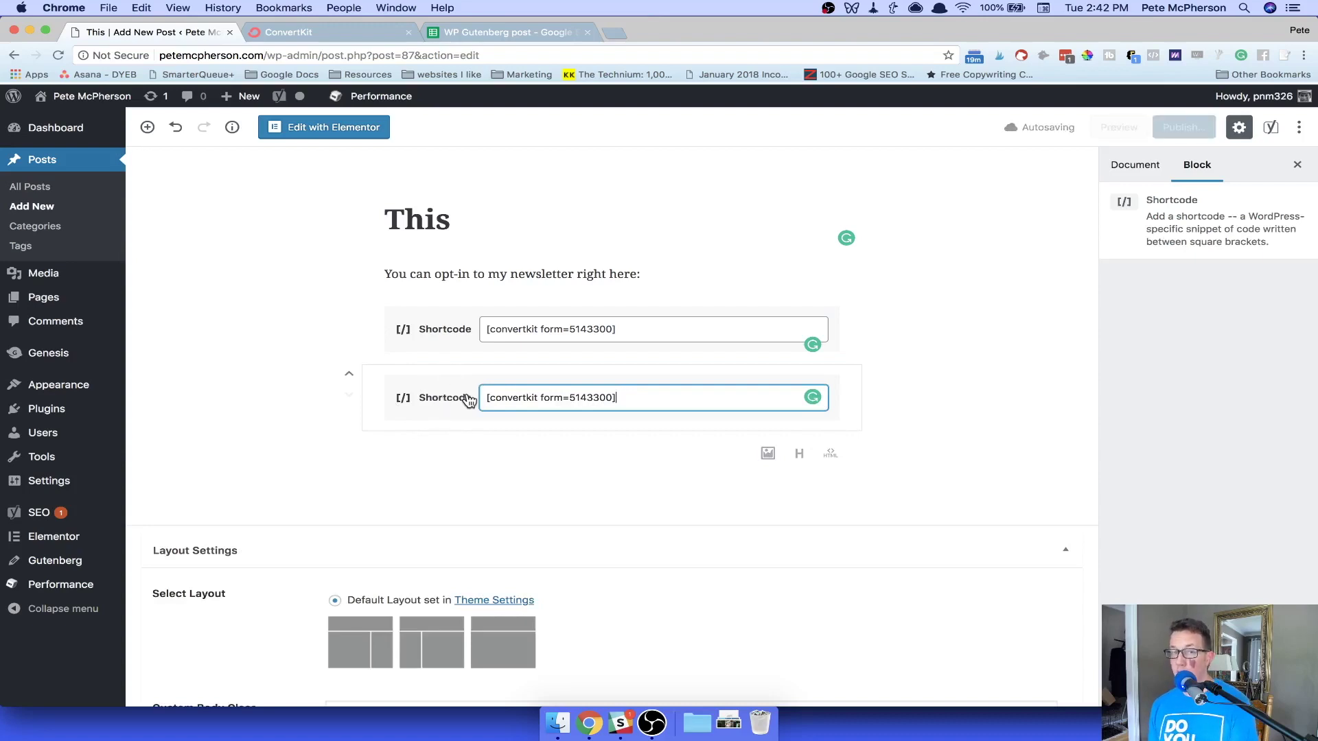
click(874, 374)
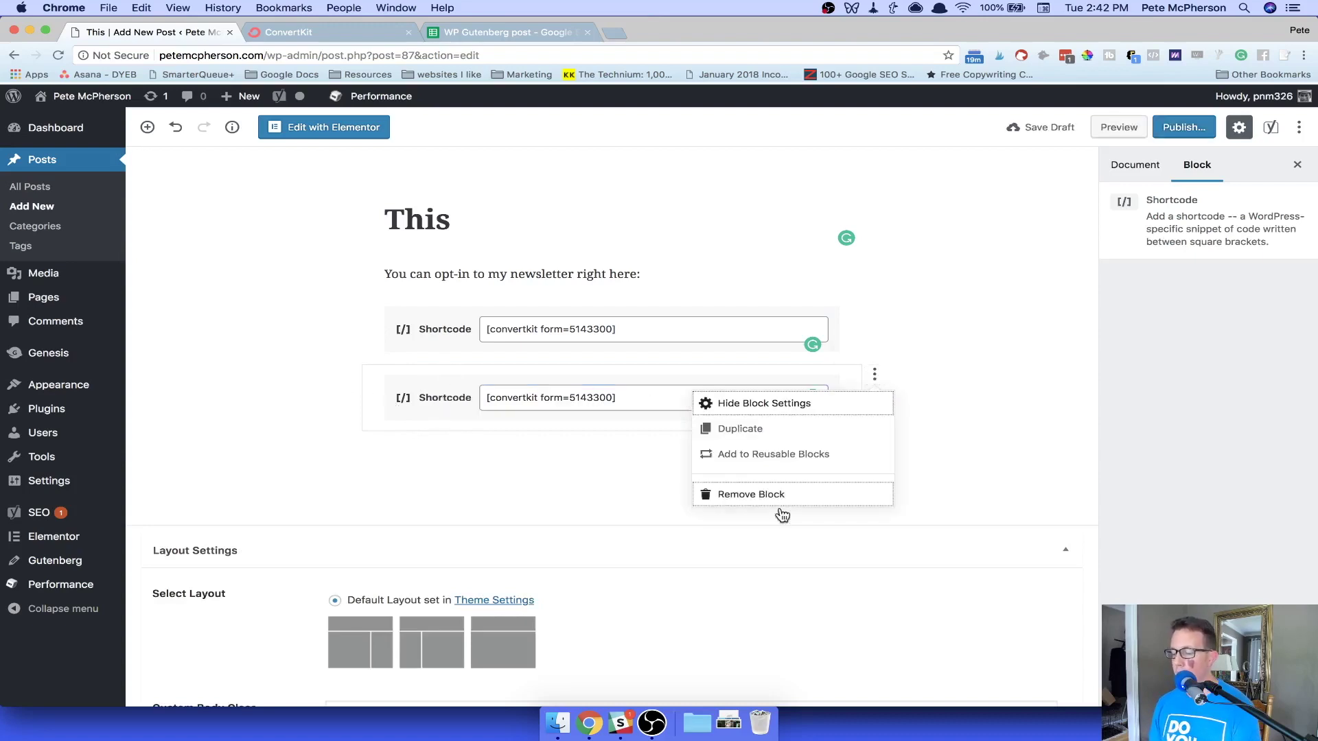
click(765, 498)
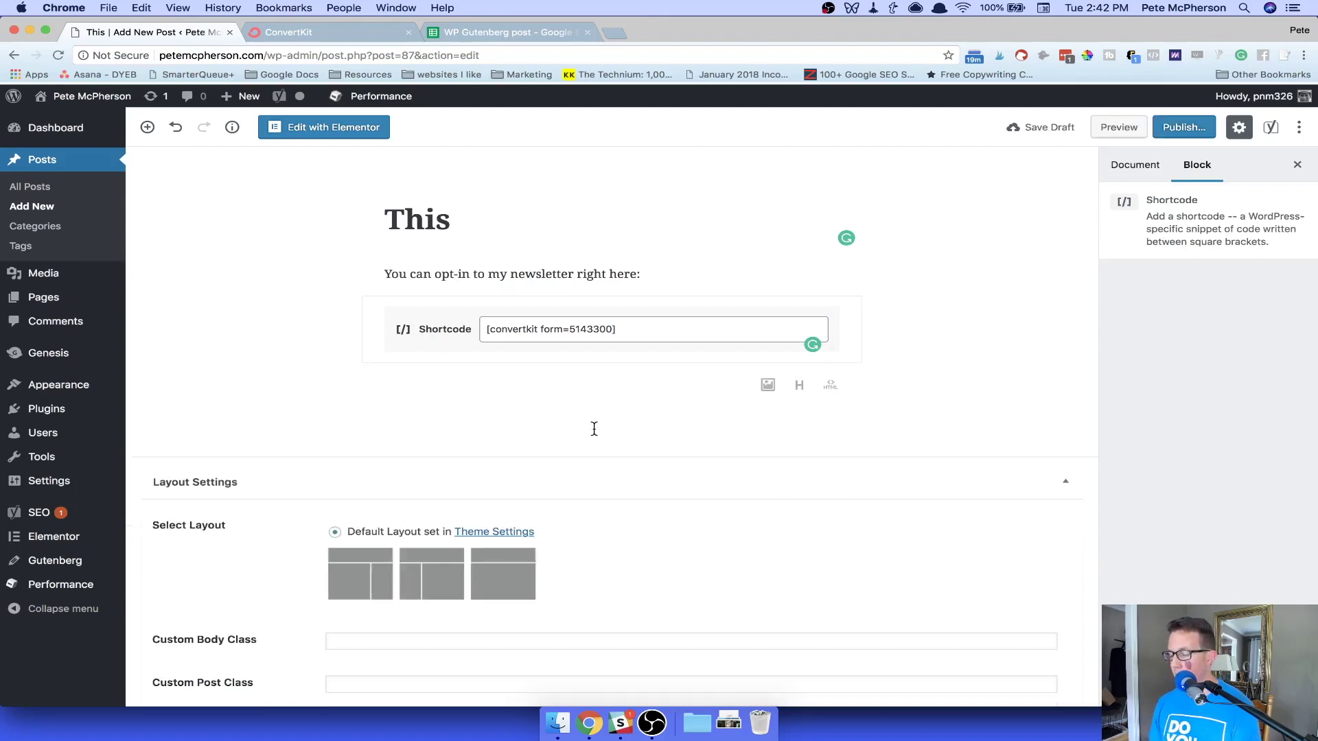
Save the post as a draft and preview it in a new tab.
click(1040, 127)
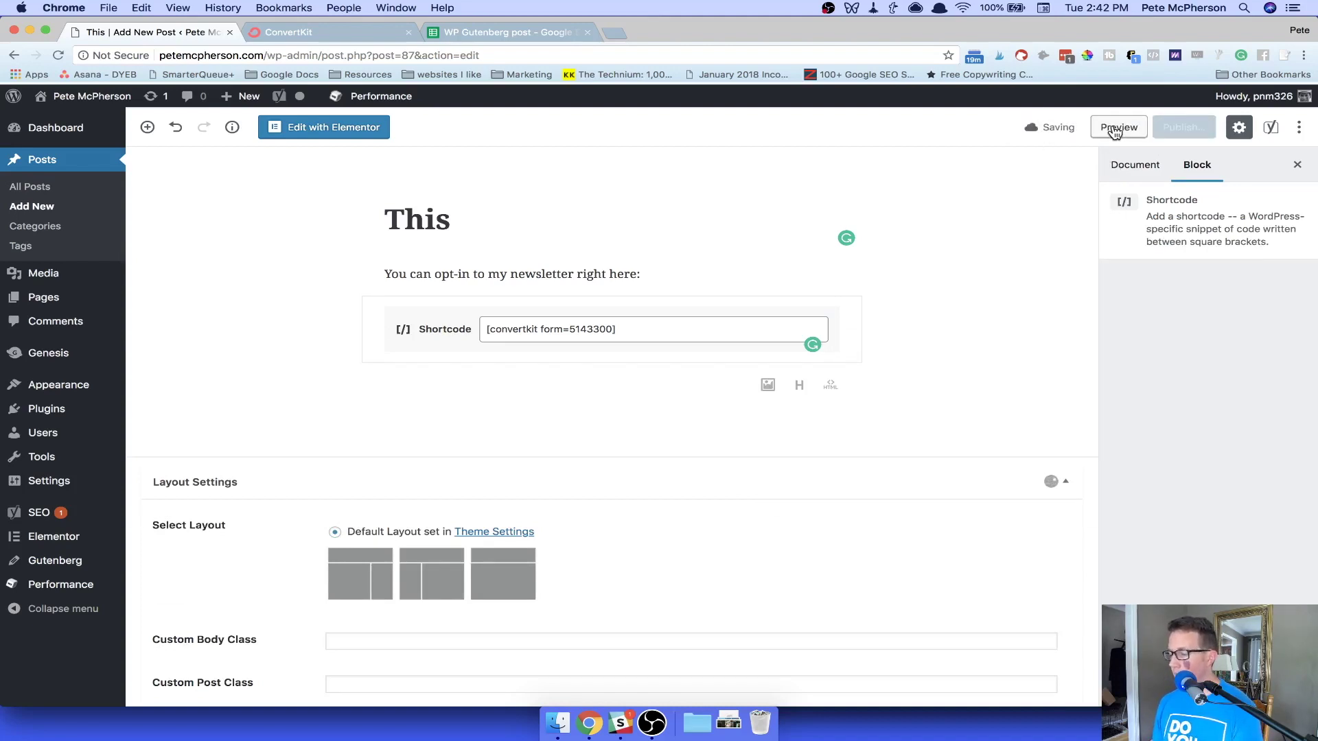
click(1115, 128)
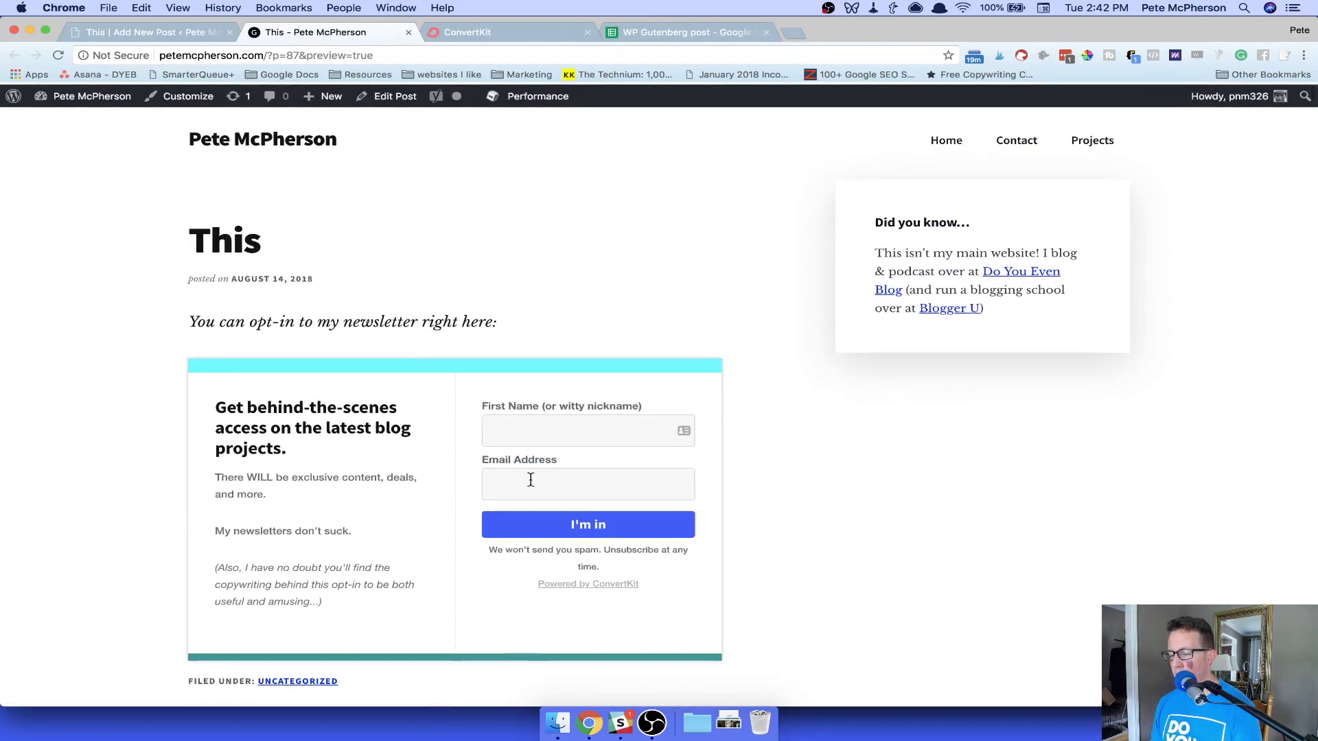
key(super+1)
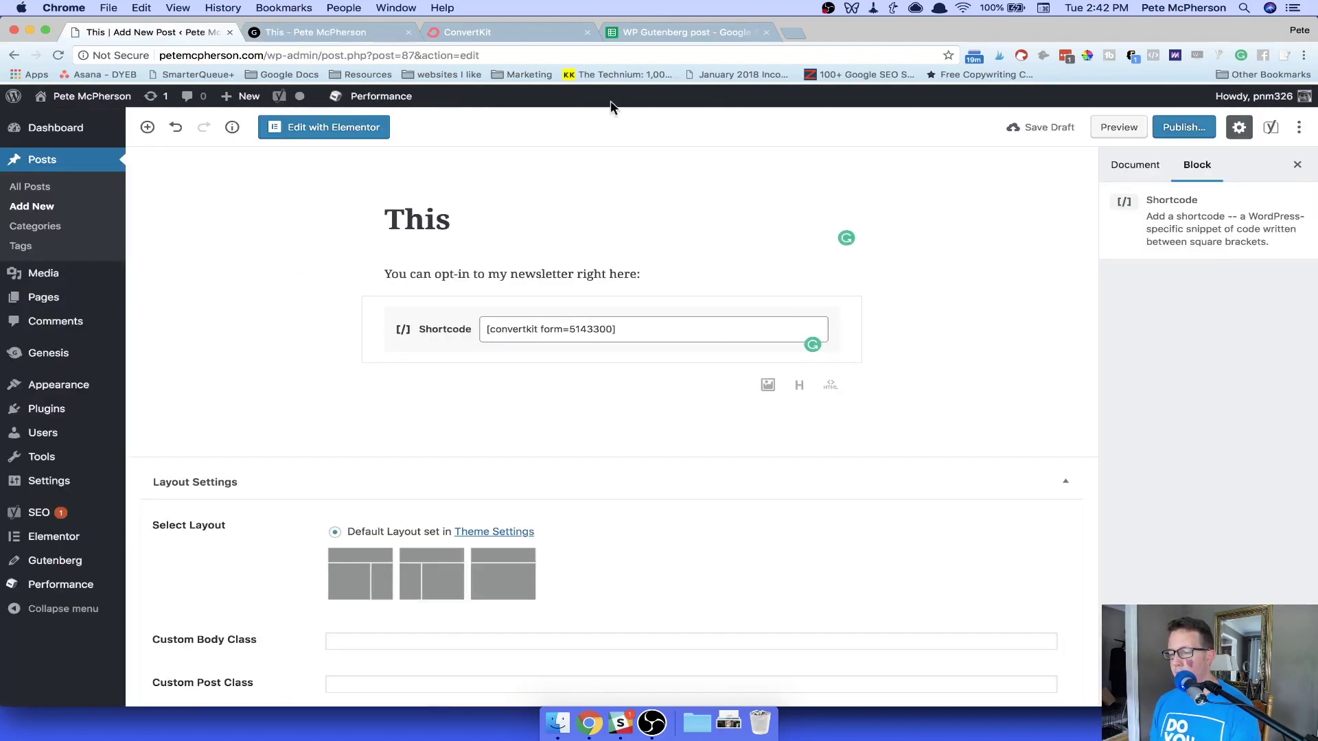
Select ConvertKit's JavaScript one-line embed code for the form.
click(493, 31)
click(422, 329)
click(432, 472)
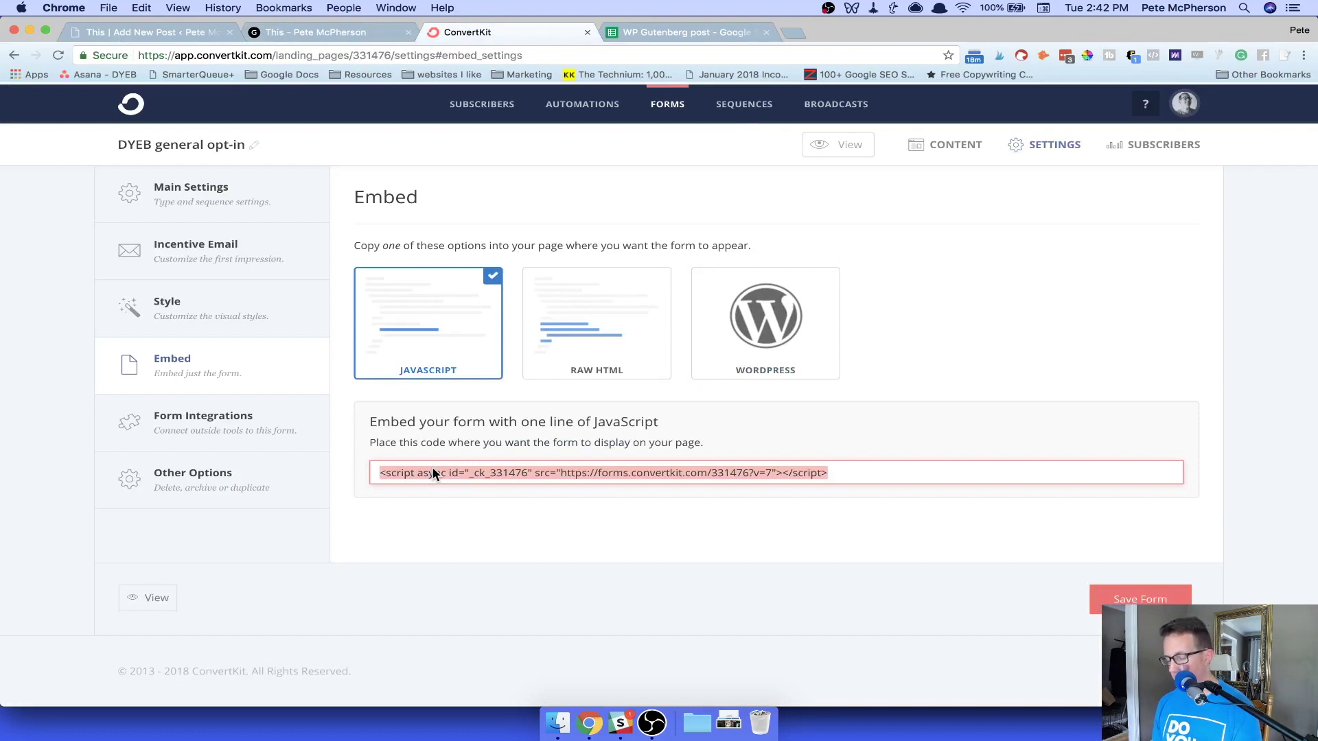
Delete the shortcode block and add an empty paragraph after the opt-in sentence.
key(super+1)
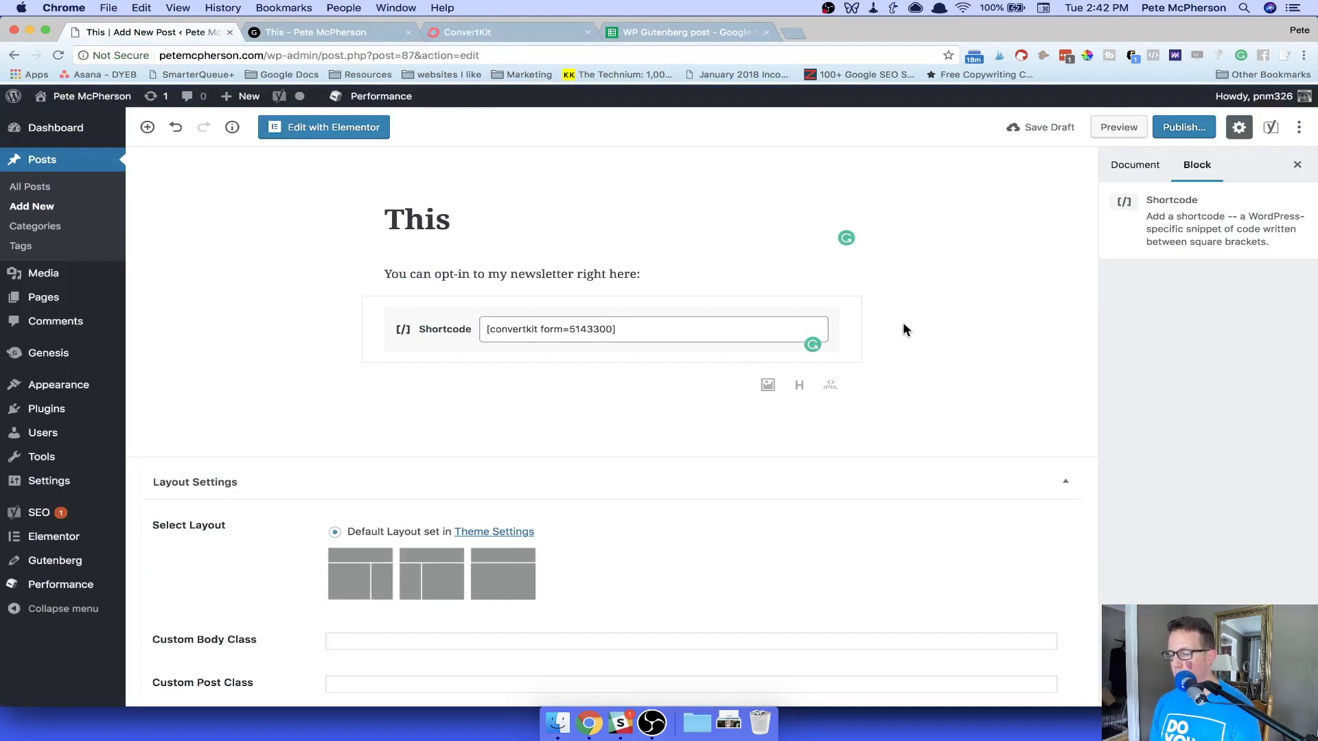
click(874, 306)
click(757, 425)
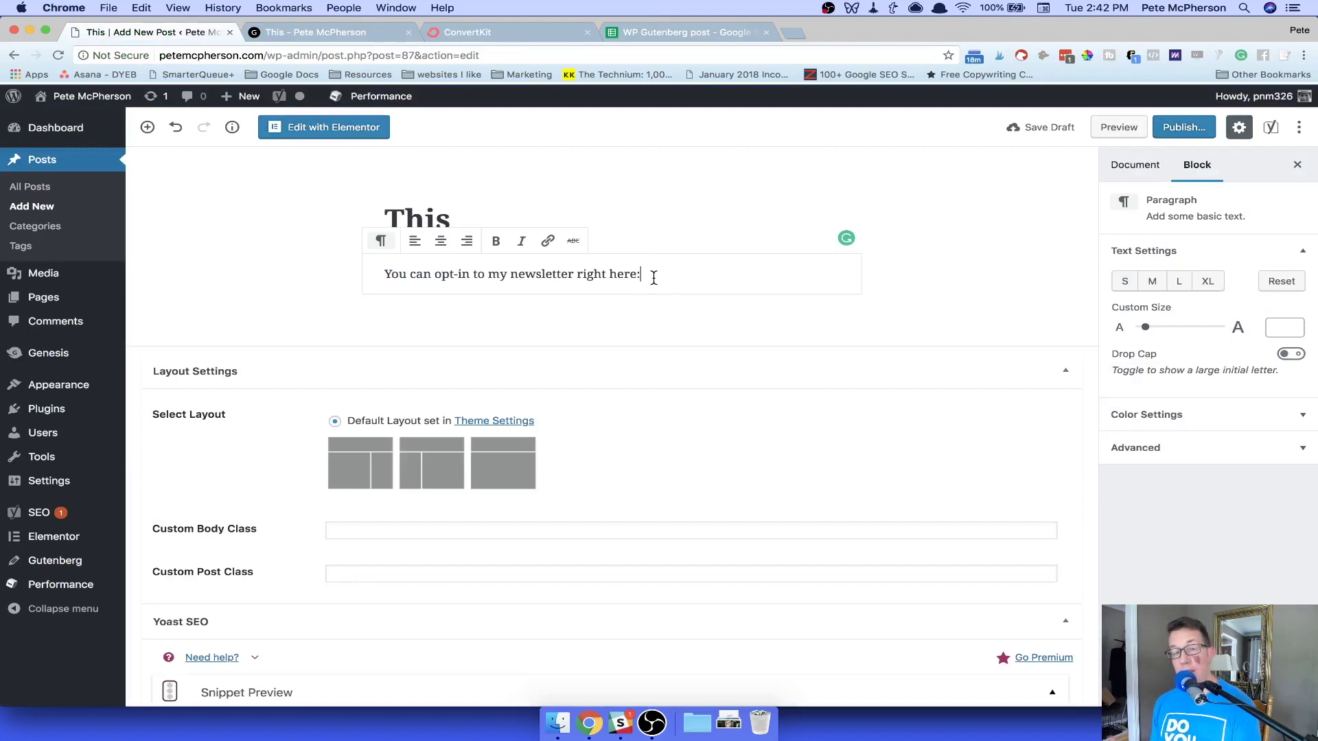
key(Return)
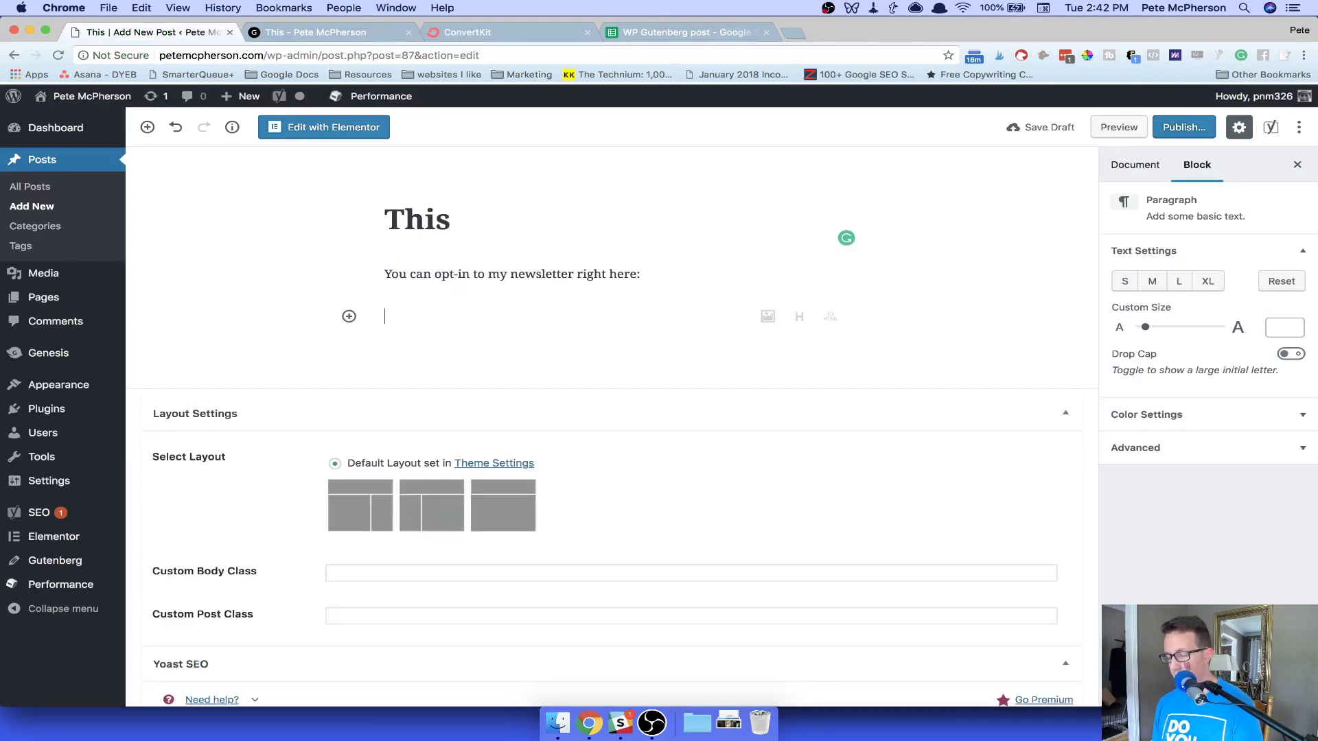
Copy ConvertKit's JavaScript embed code and return to the post editor.
key(super+3)
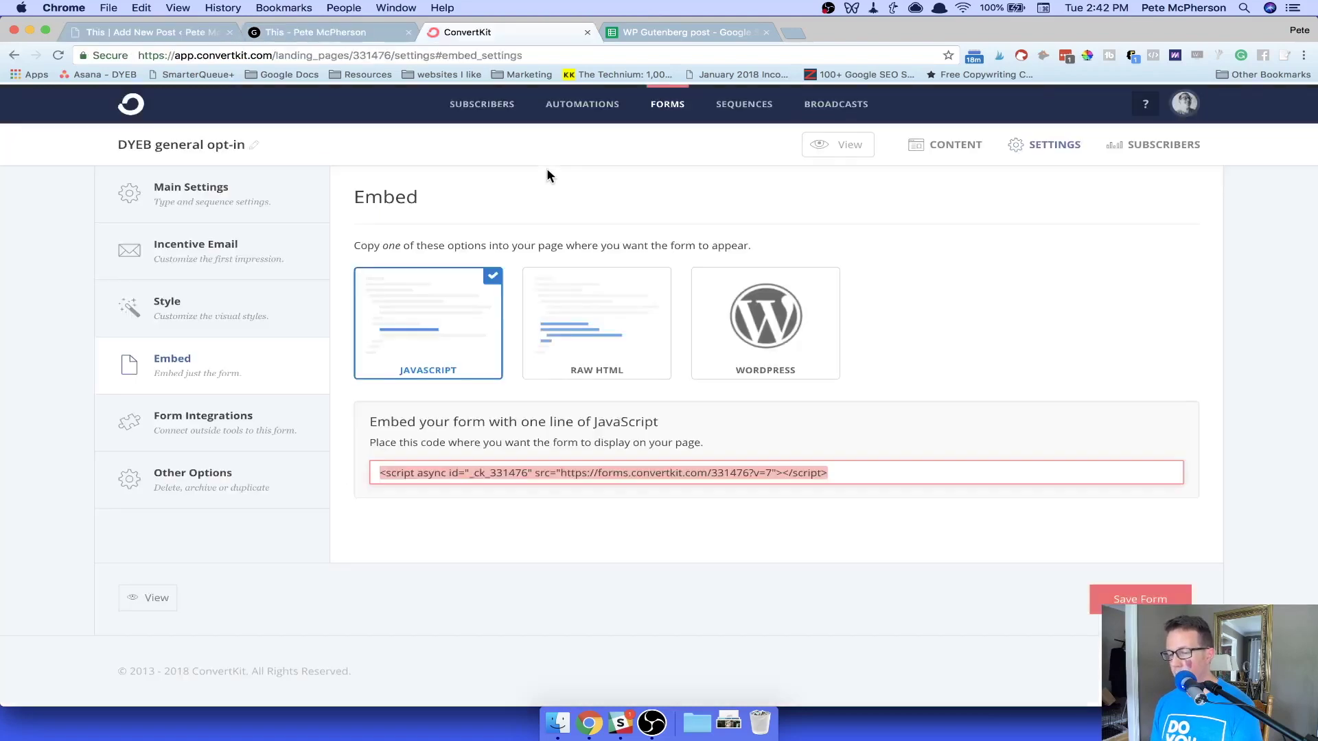
click(434, 468)
key(super+c)
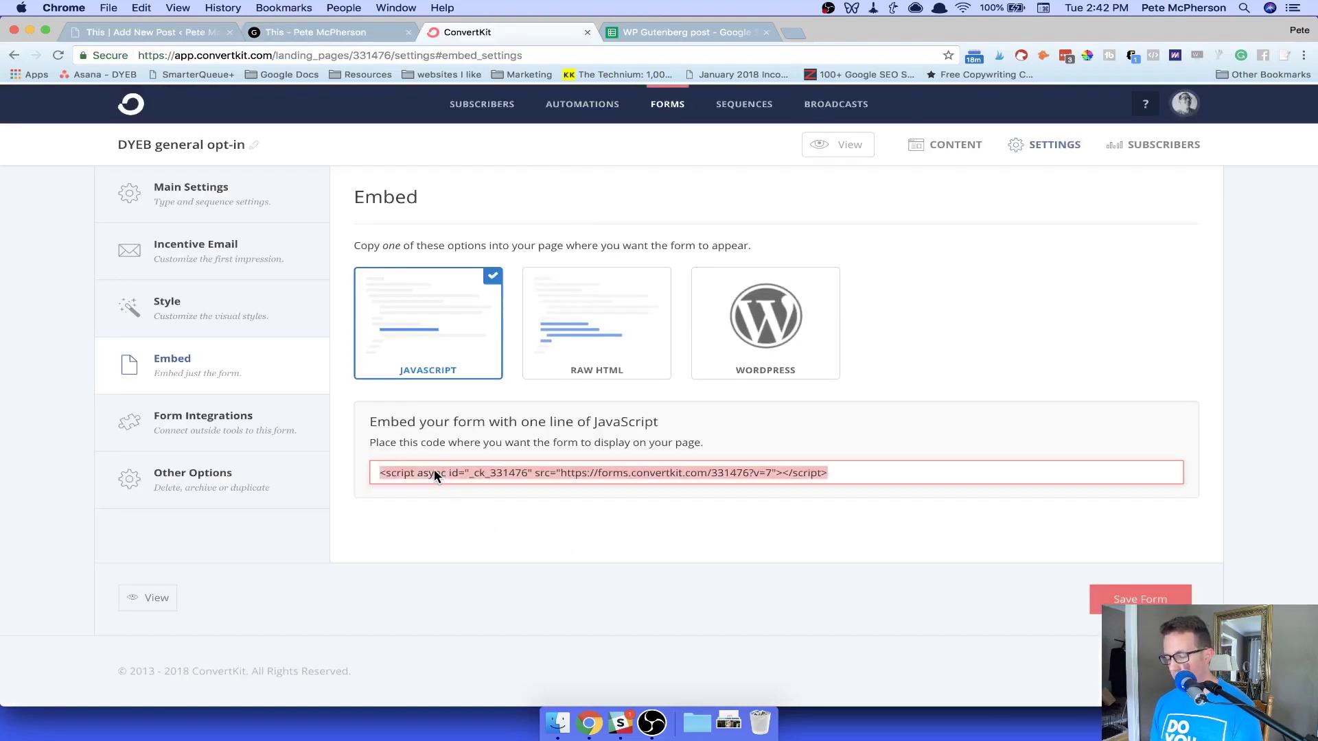
key(super+1)
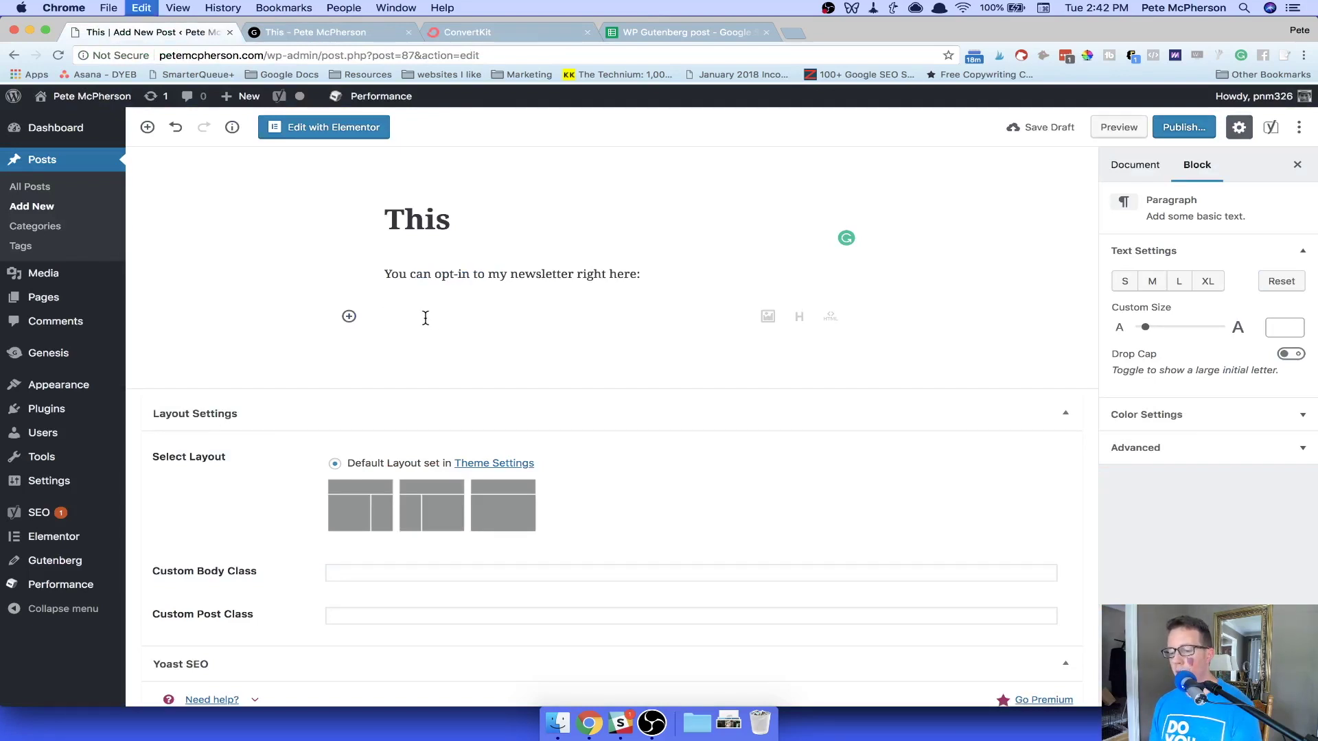
Insert a Code block and paste the ConvertKit script into it.
click(348, 317)
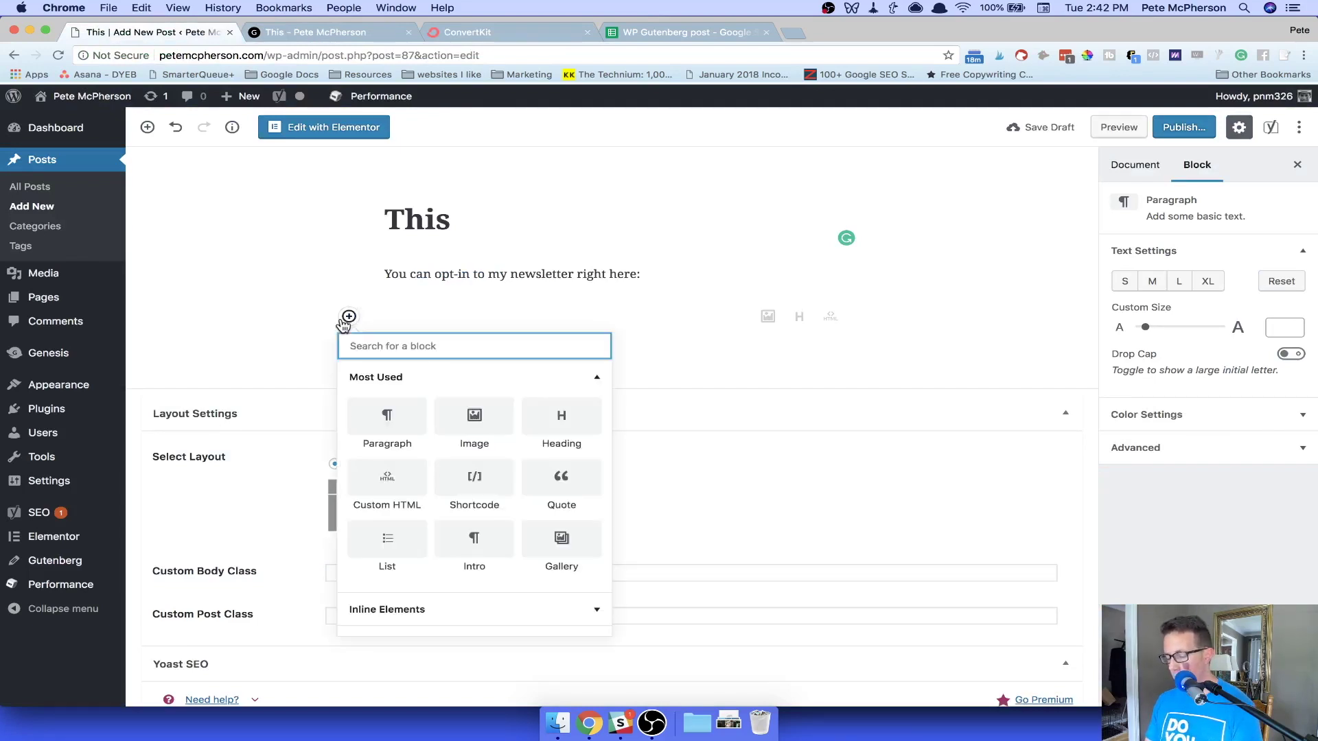
text(code)
click(398, 412)
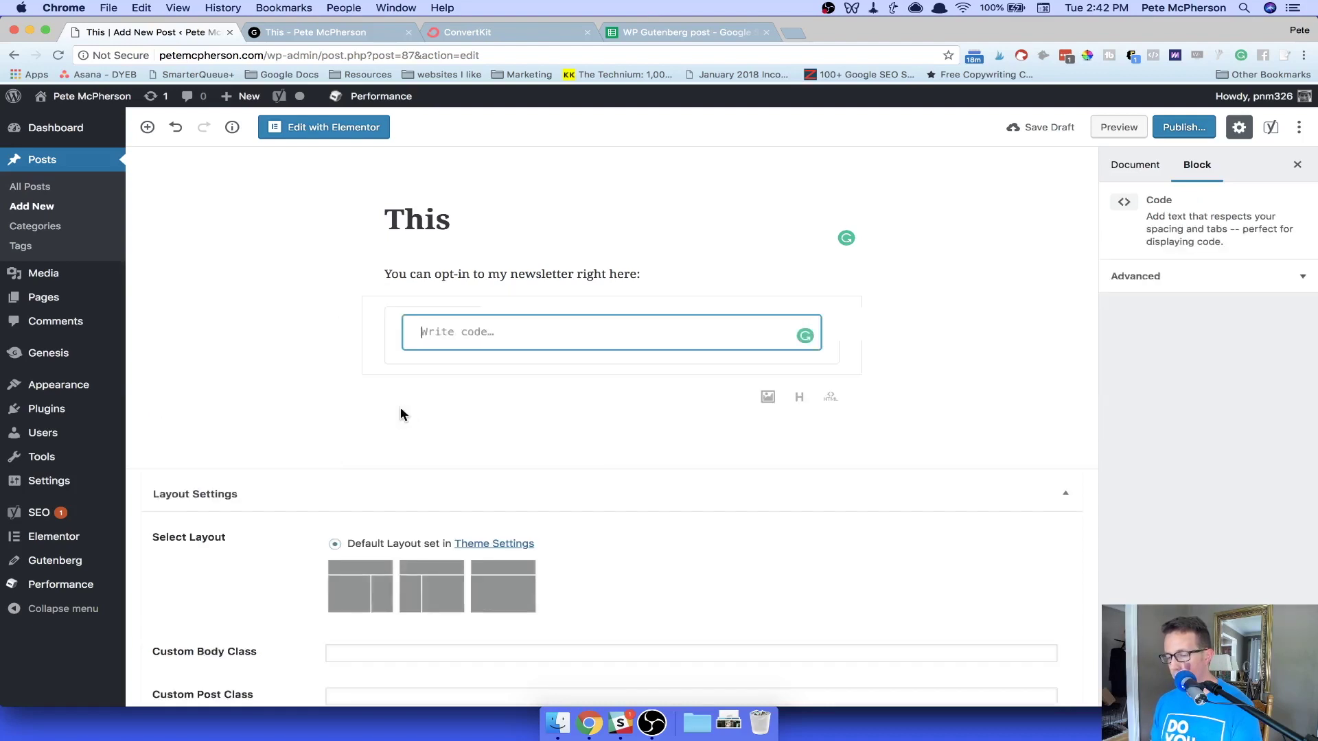
key(super+v)
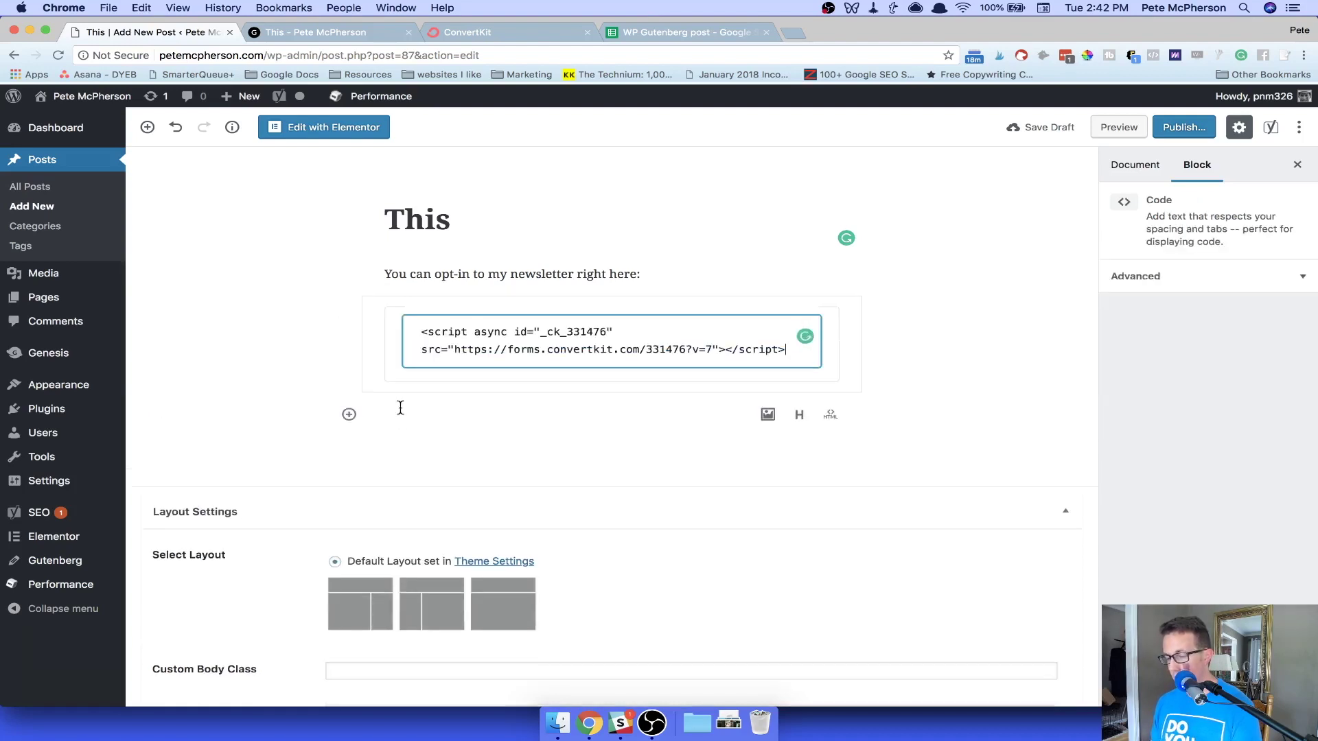
Add the paragraph 'This is some more text.' below and save the draft.
click(469, 420)
text(This is some m)
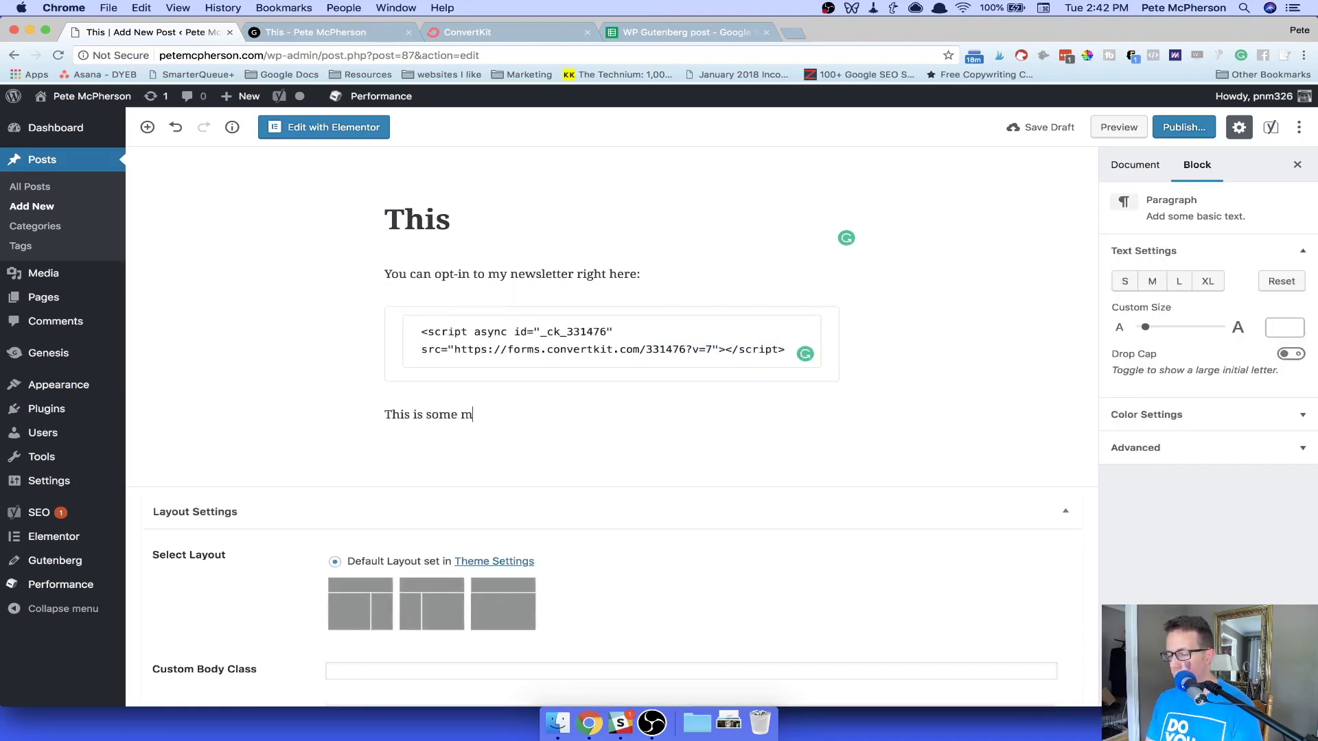
text(ore text.)
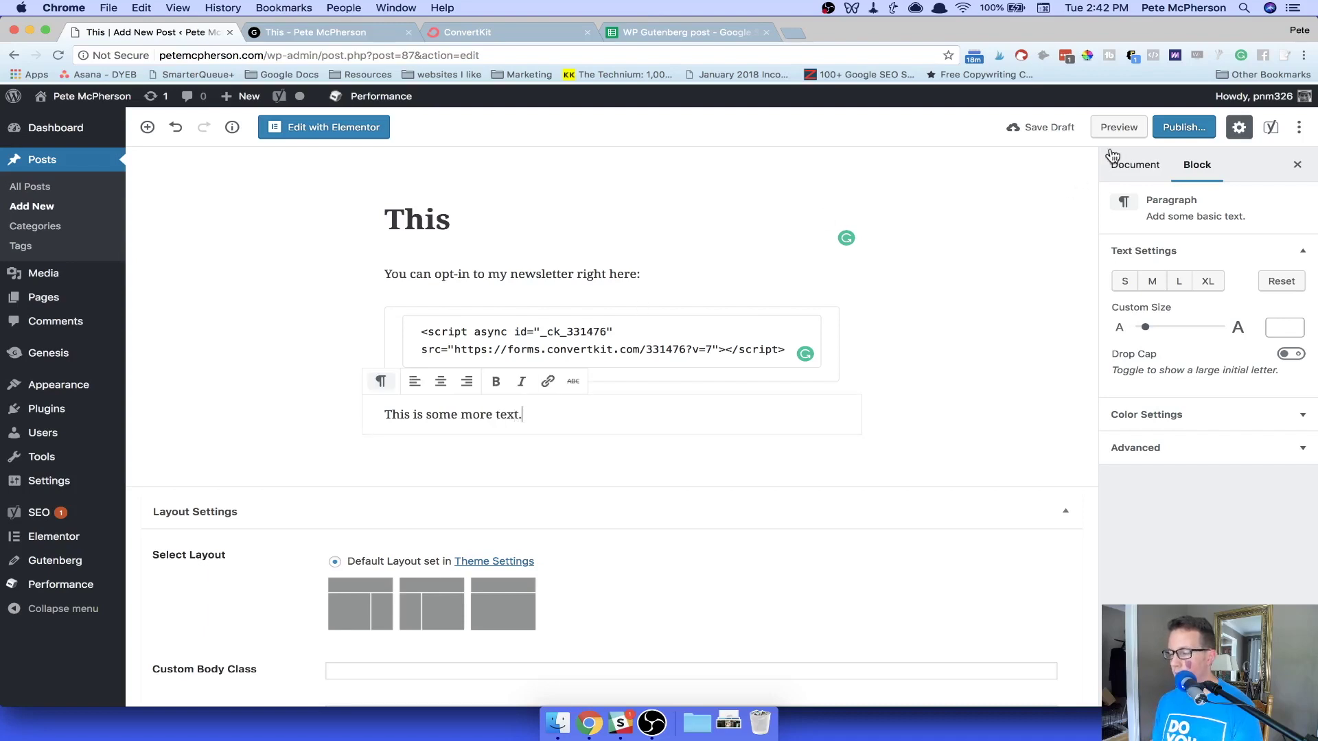
click(1053, 131)
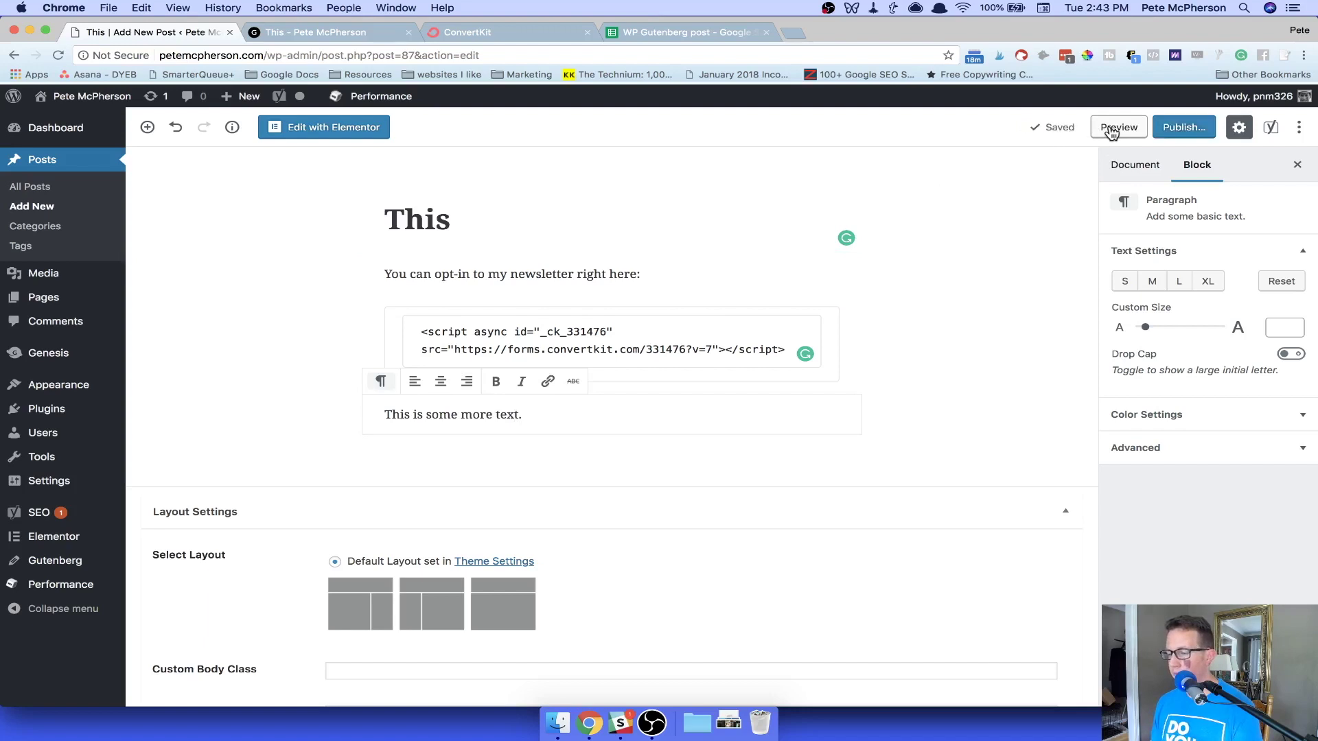
Preview the post, see the script shown as plain text, and return to the editor.
click(1112, 129)
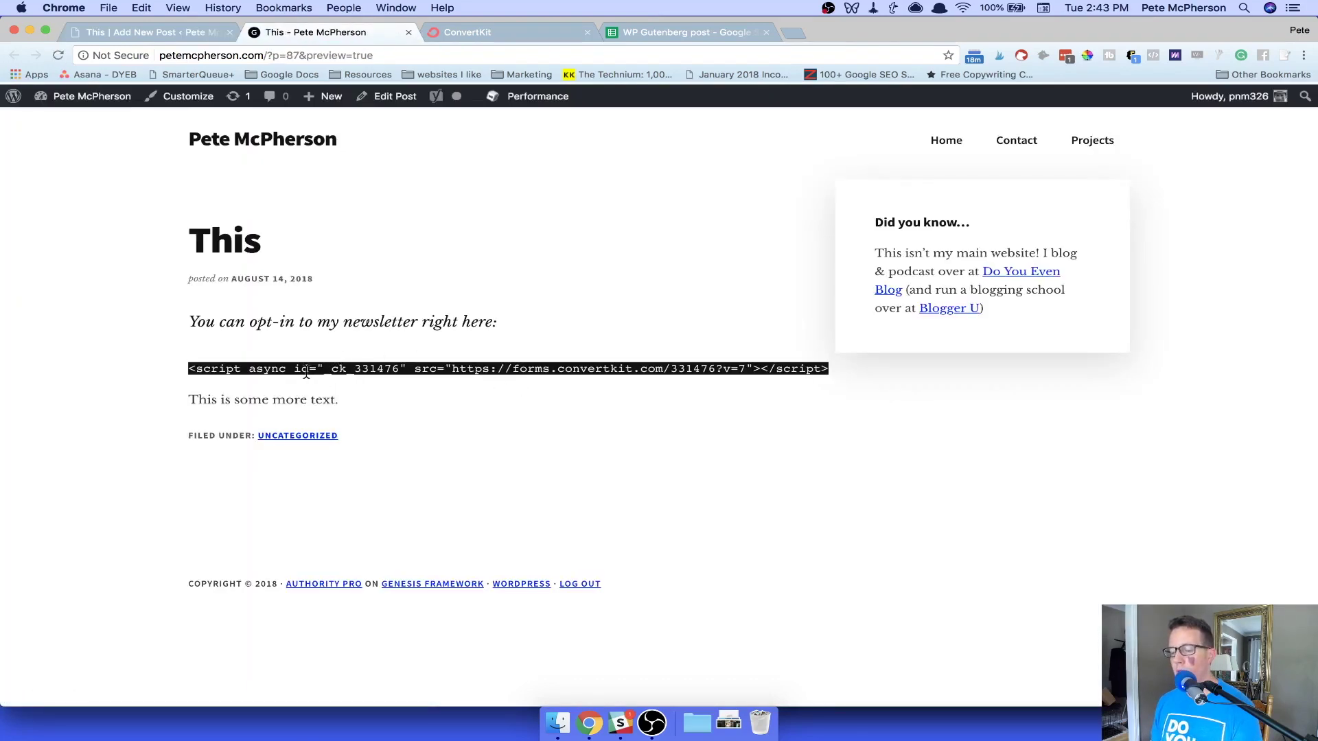
key(ctrl+shift+Tab)
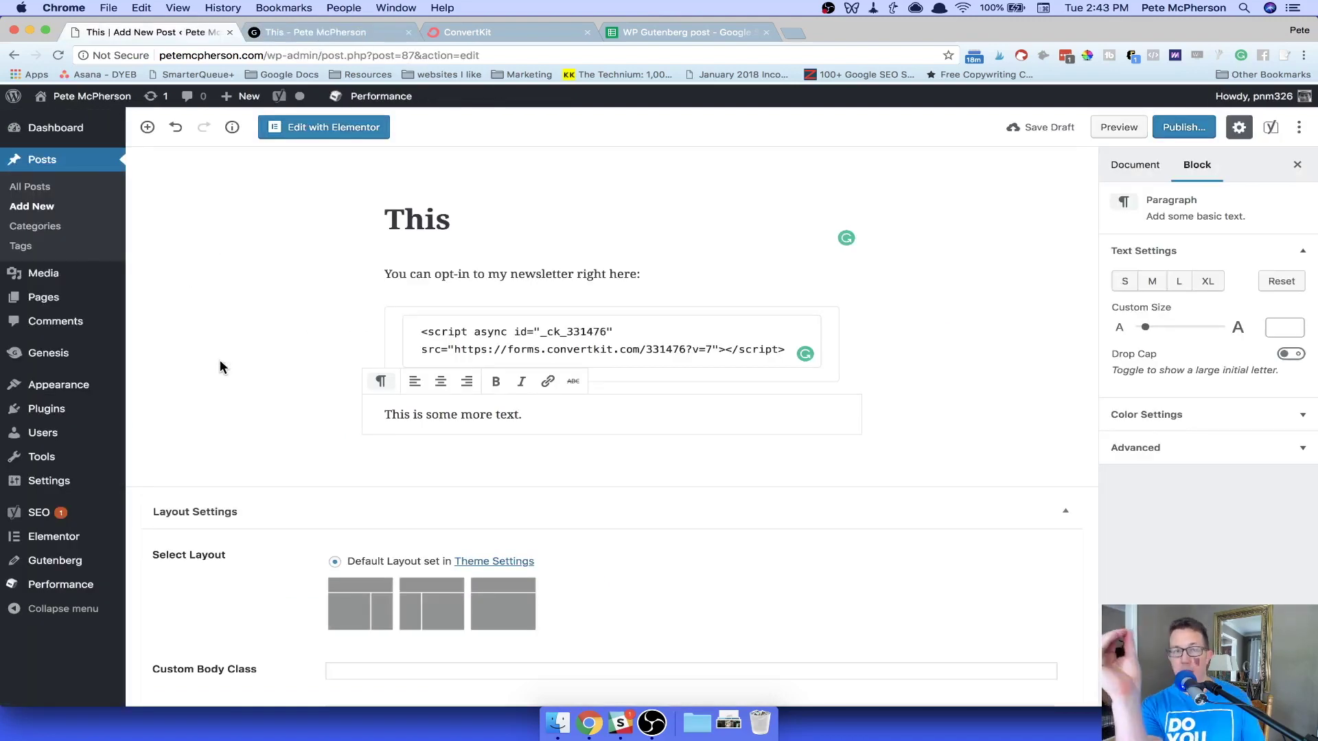
click(444, 335)
key(ctrl+Tab)
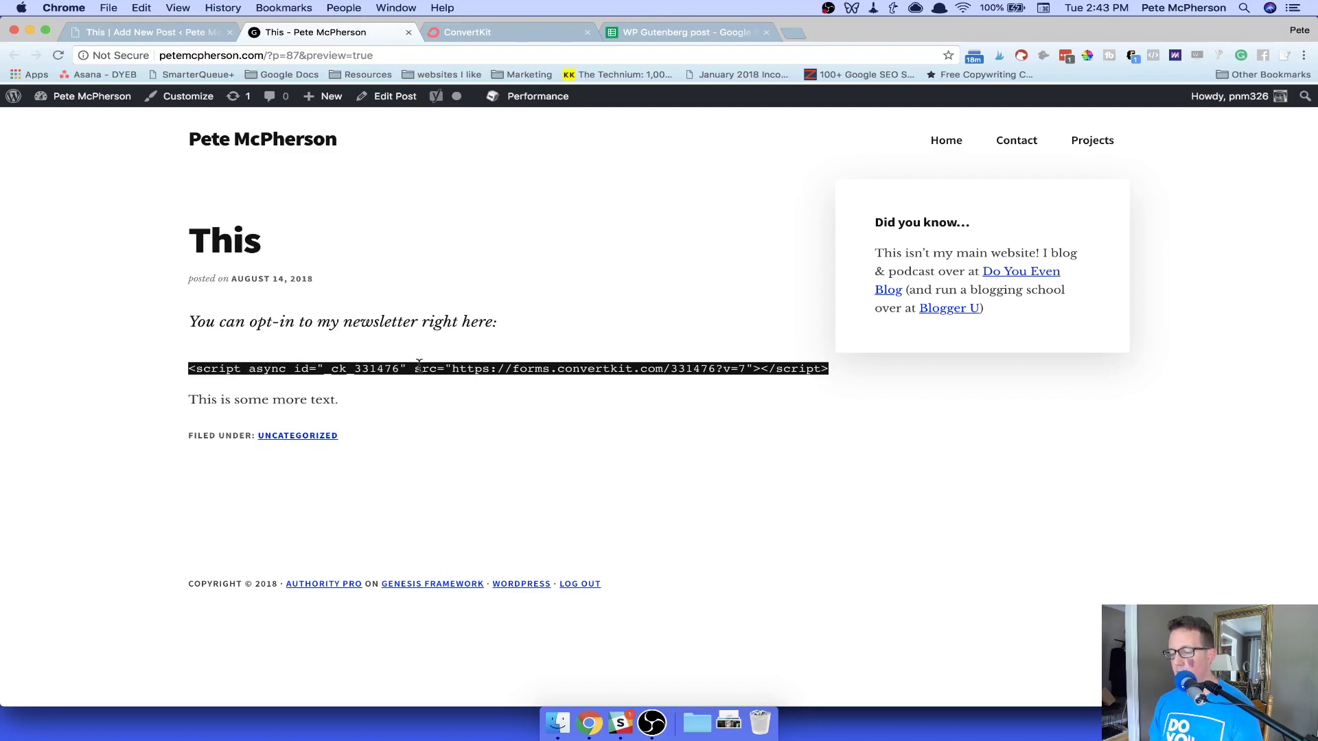
key(ctrl+shift+Tab)
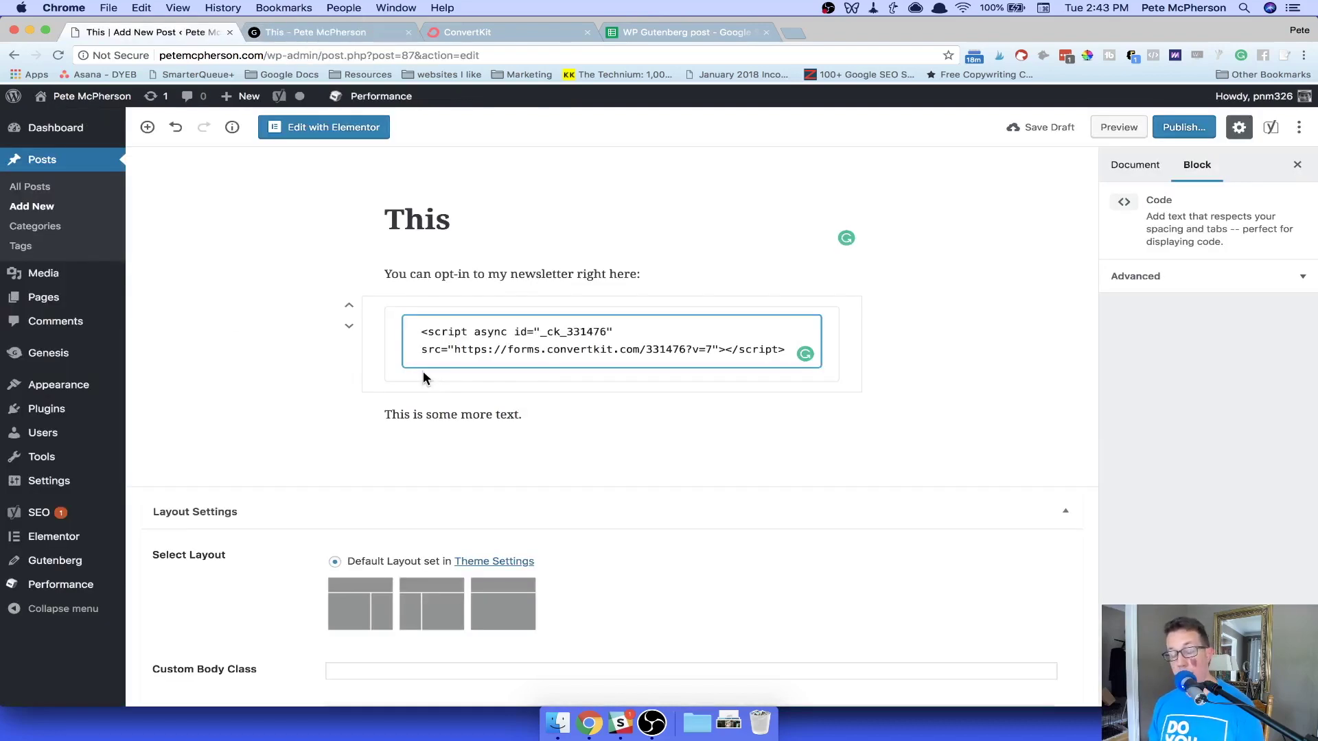
Add a Custom HTML block with the pasted ConvertKit script below the code block and preview the post.
click(611, 394)
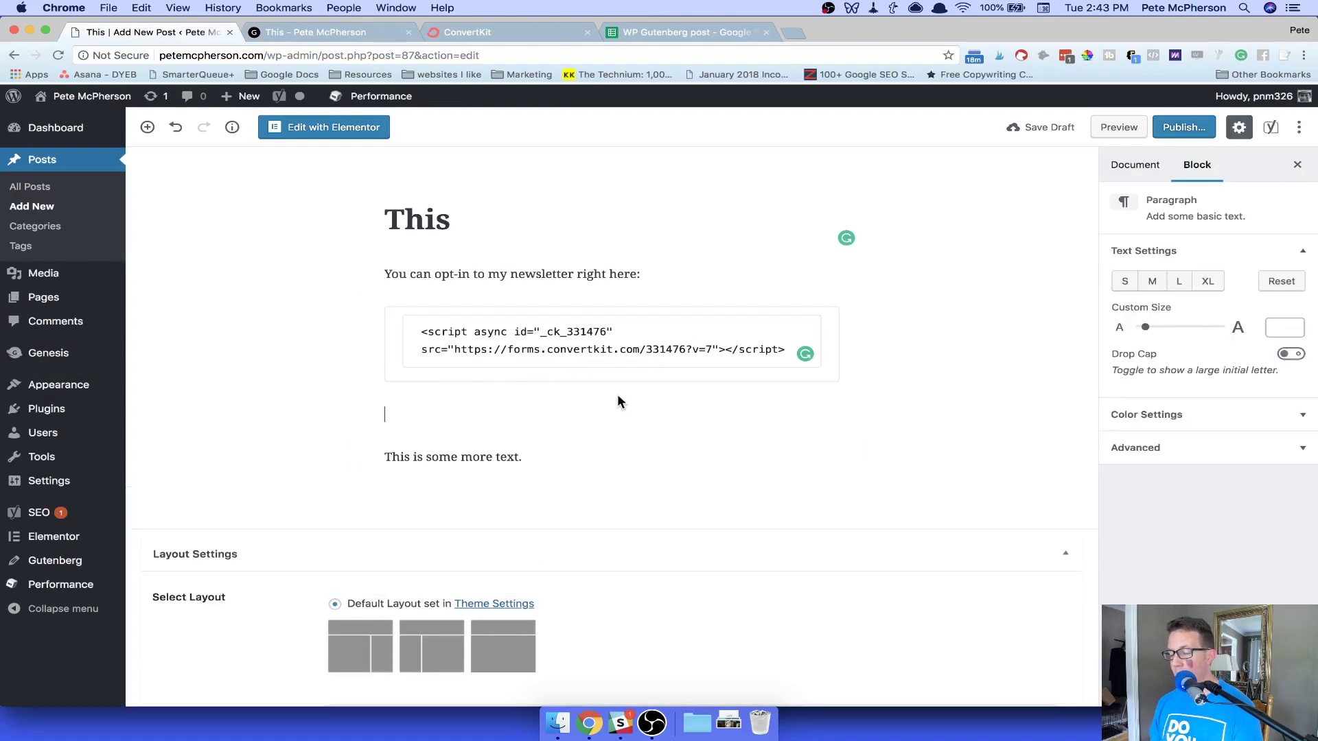
text(/ht)
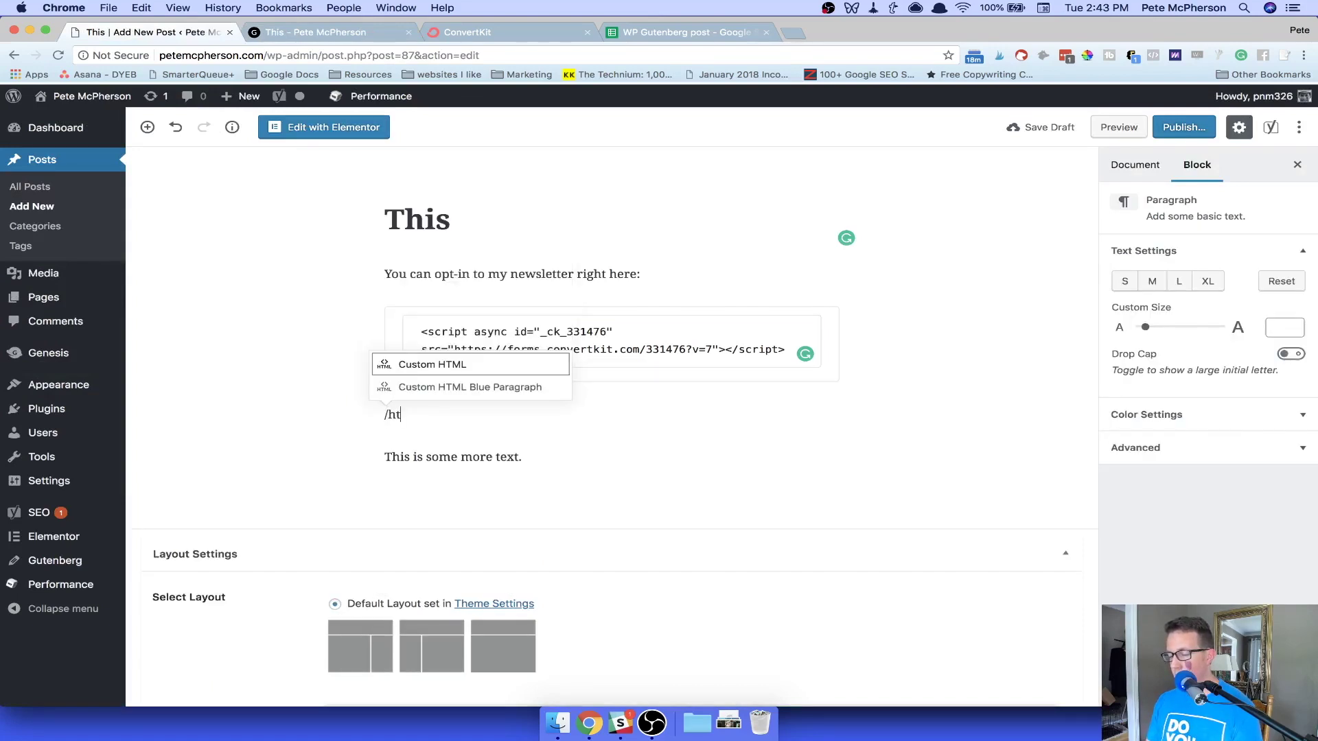
click(433, 365)
text(<script async id="_ck_331476" src="https://forms.convertkit.com/331476?v=7"></script>)
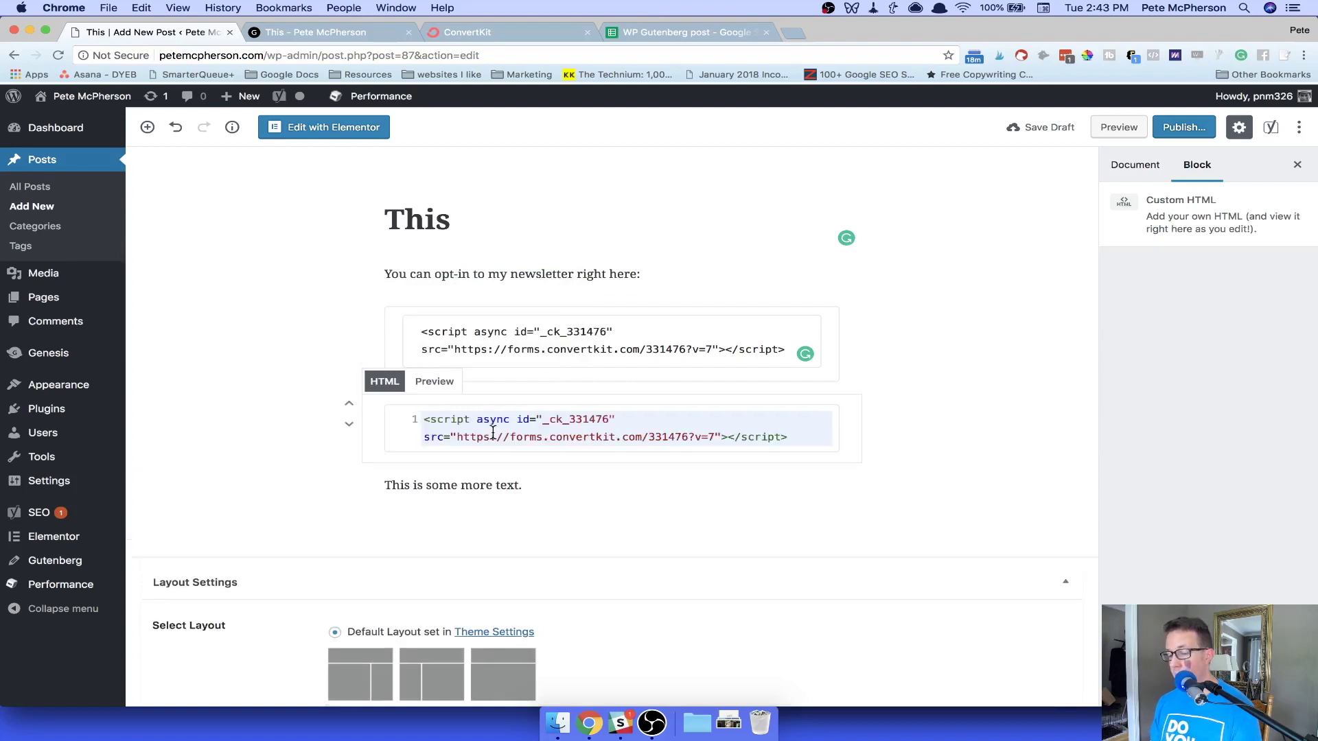
click(644, 483)
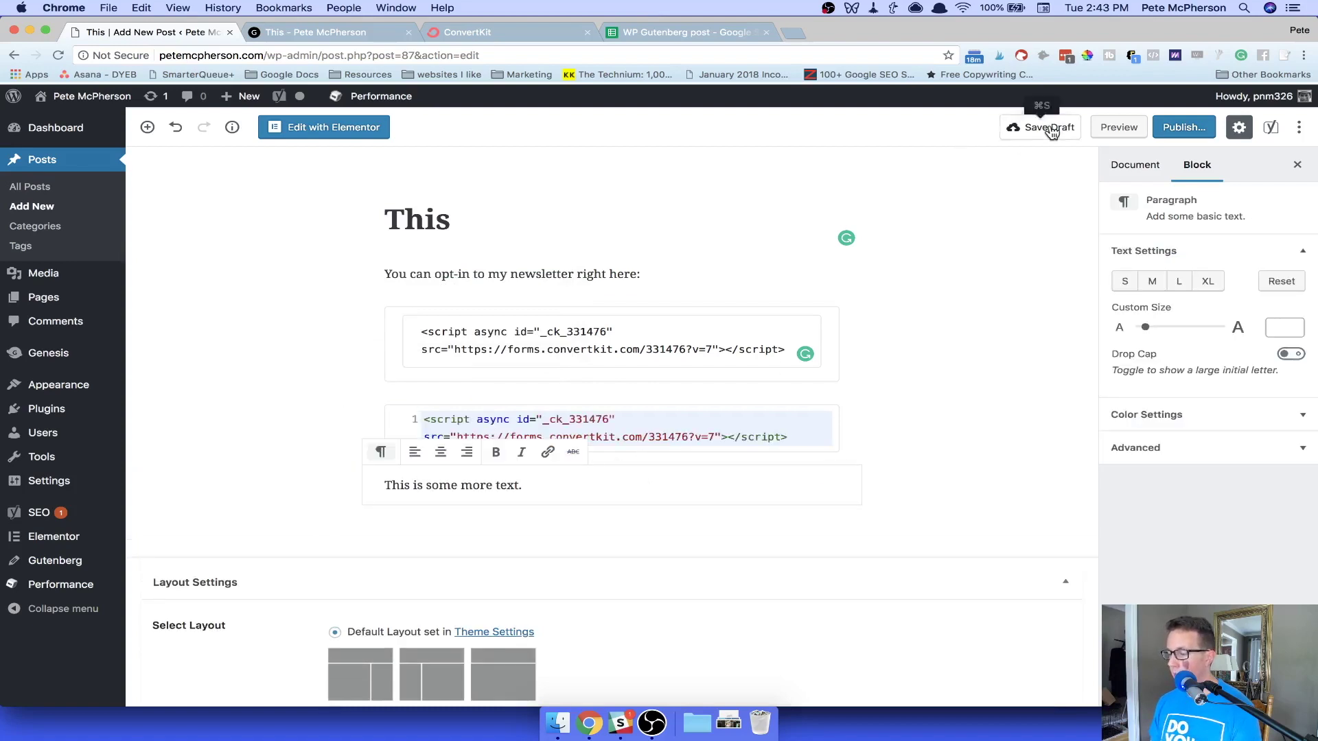
click(1120, 128)
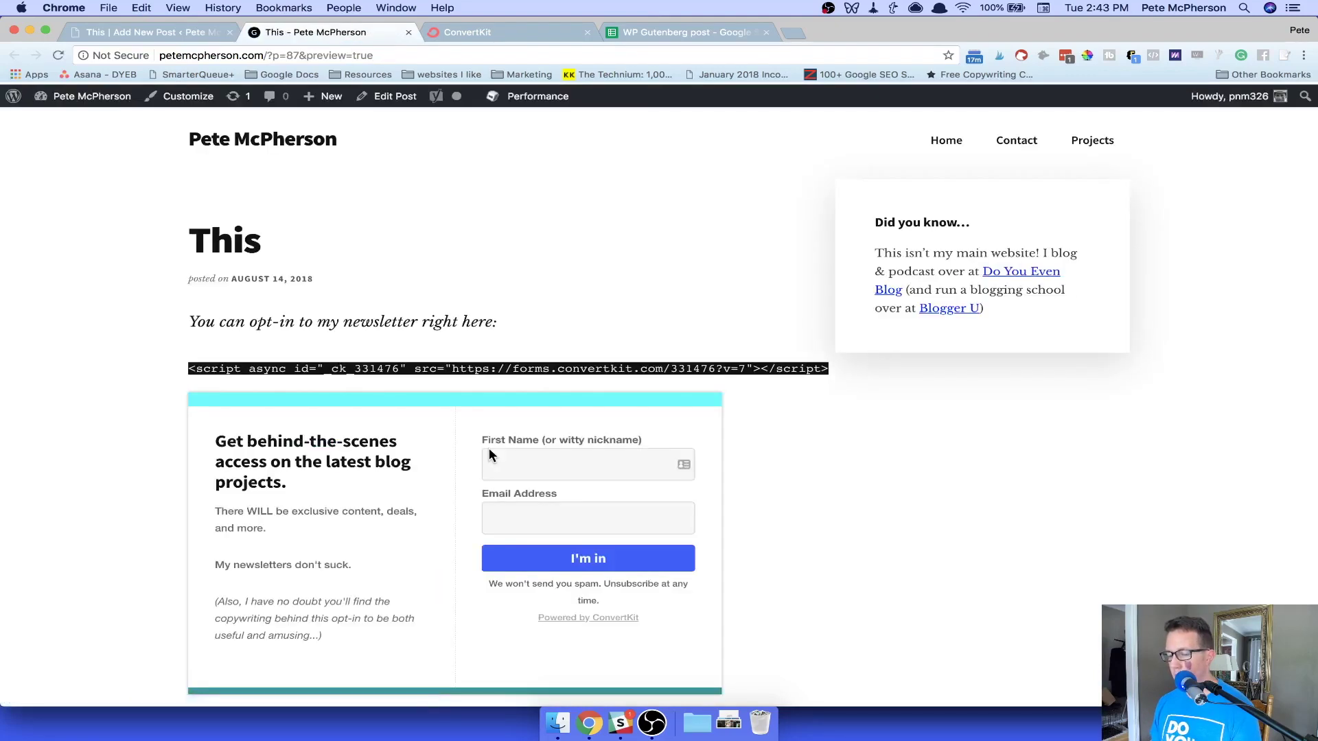
Scroll the preview to check the rendered ConvertKit opt-in form below the raw script line.
scroll(297, 441, down, 1)
scroll(300, 441, up, 1)
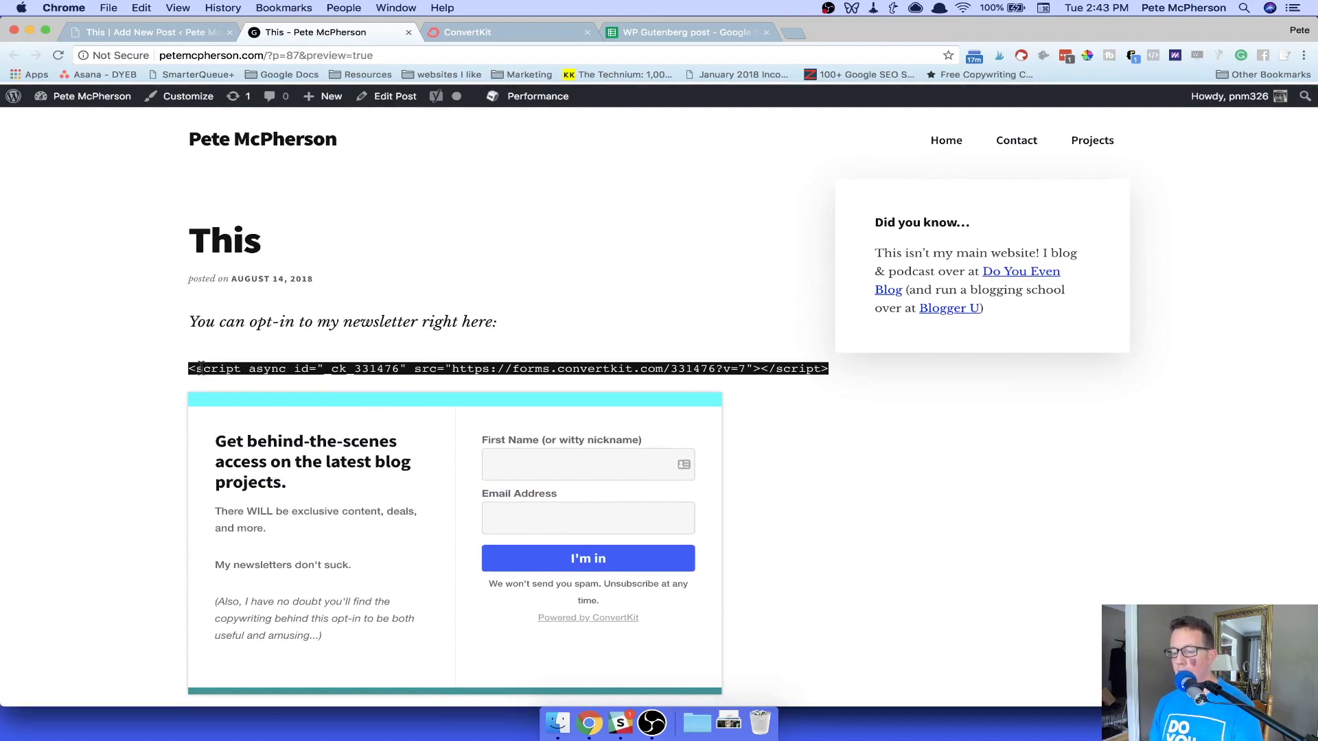
triple_click(214, 361)
click(321, 369)
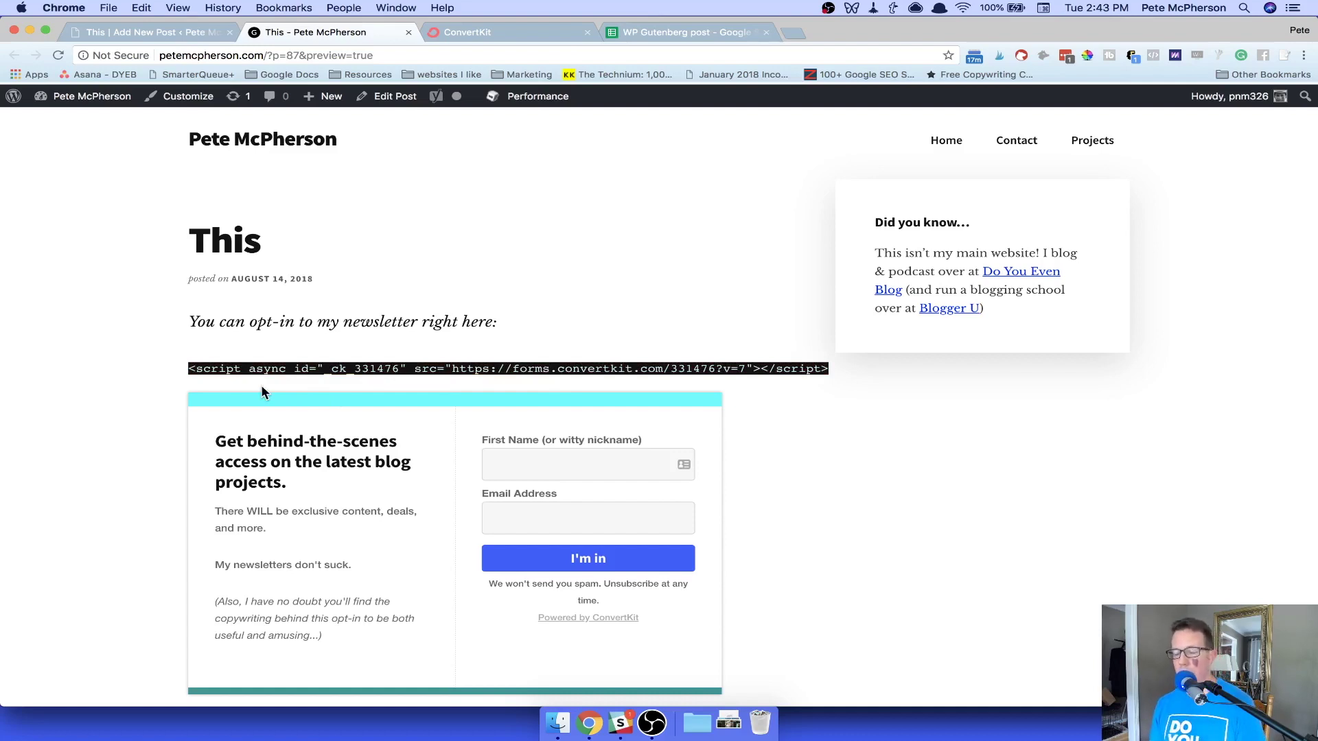
Return to the editor, select the opening paragraph, and open the block inserter list.
key(super+1)
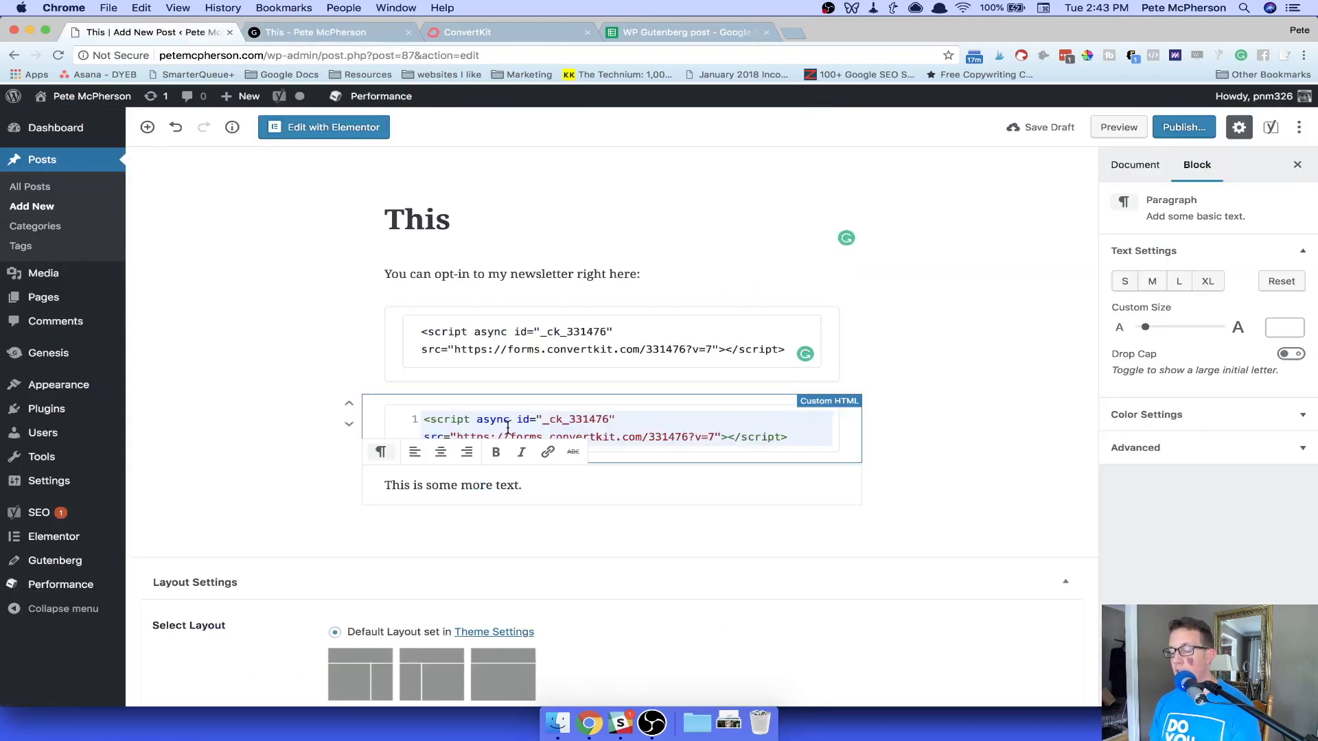
key(super+2)
key(super+1)
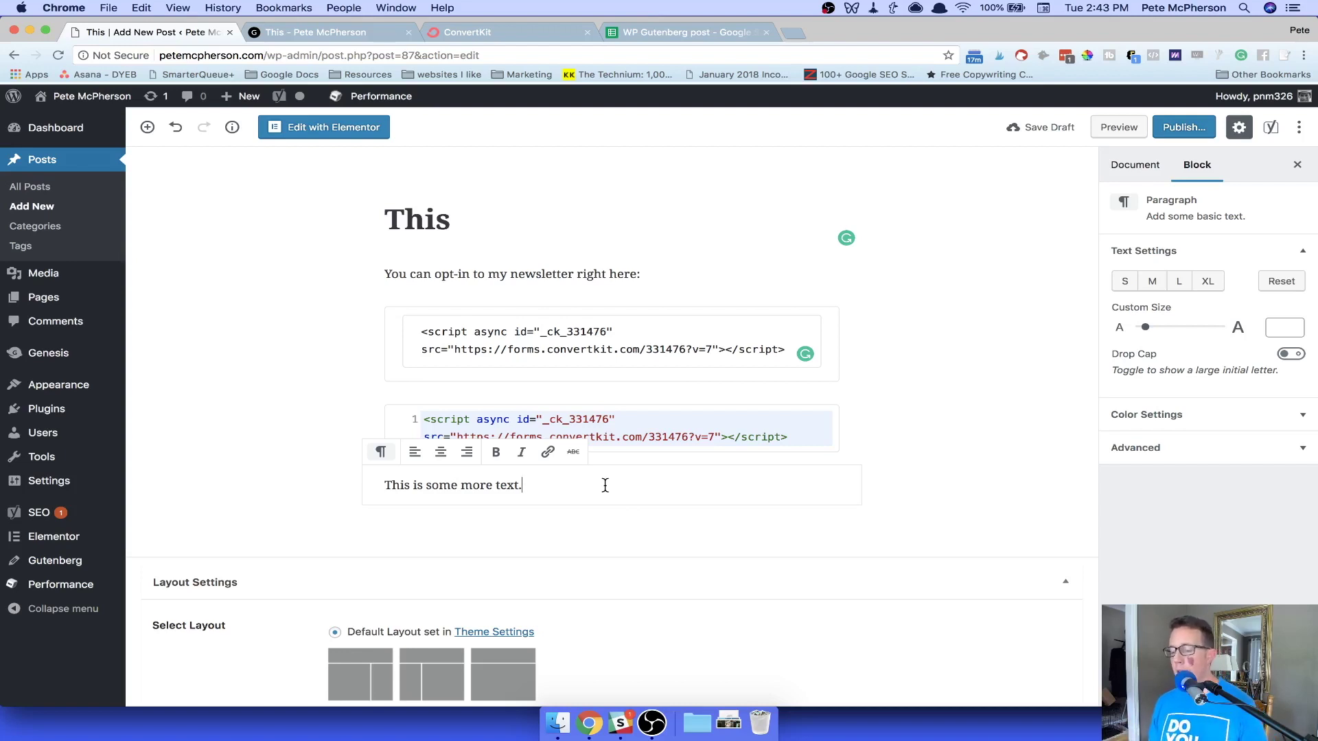
click(602, 509)
click(431, 487)
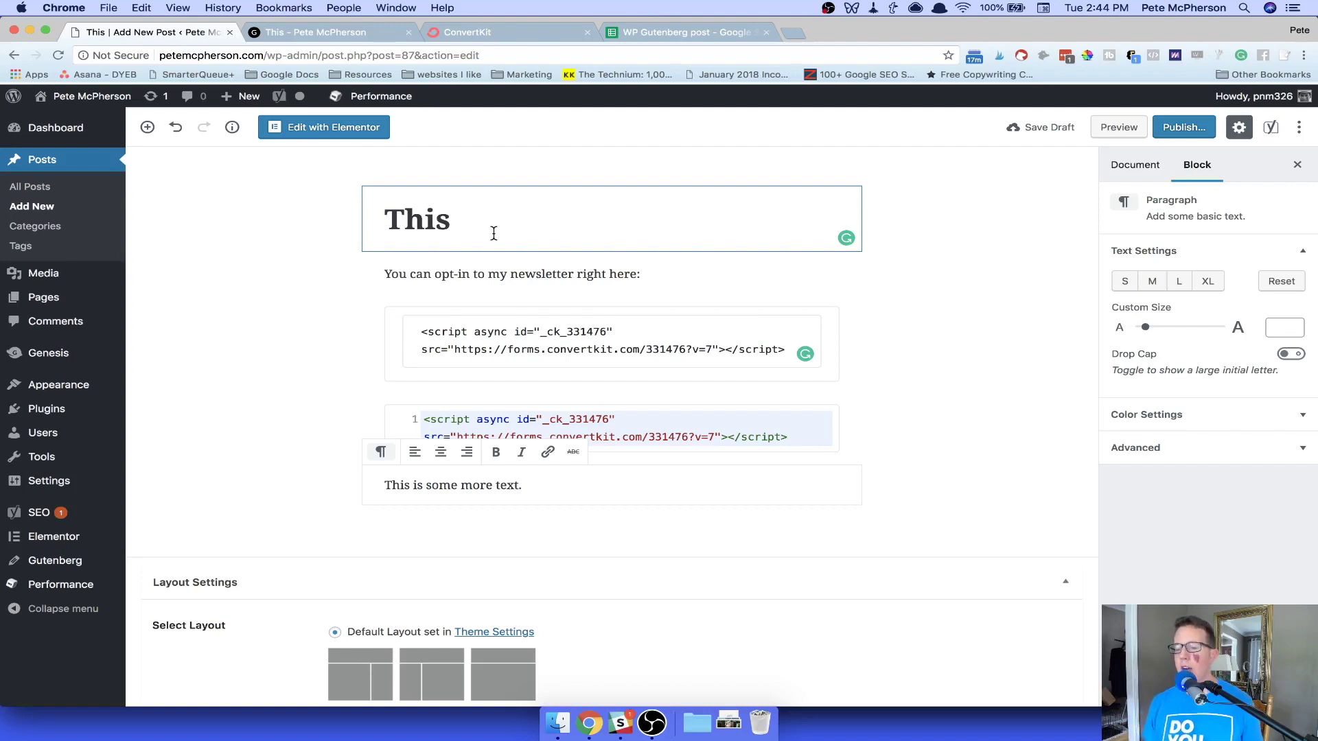
click(532, 277)
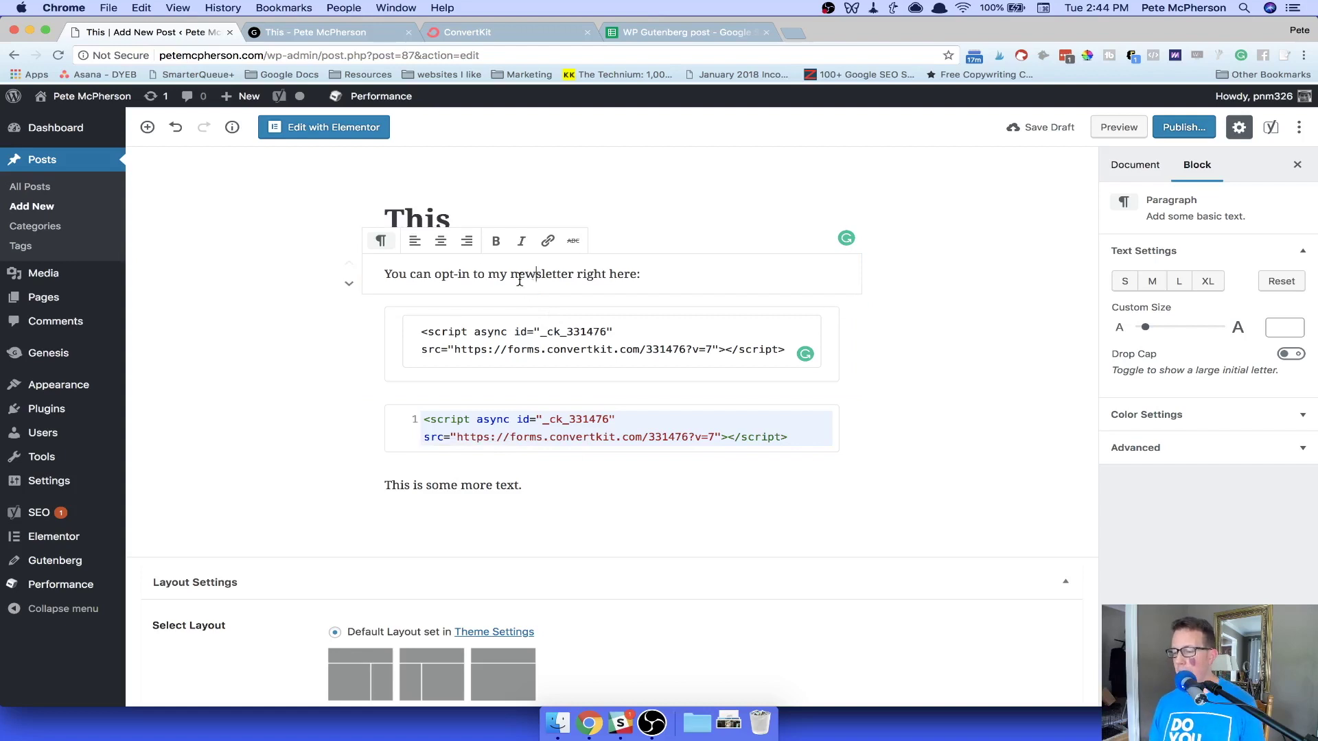
click(147, 127)
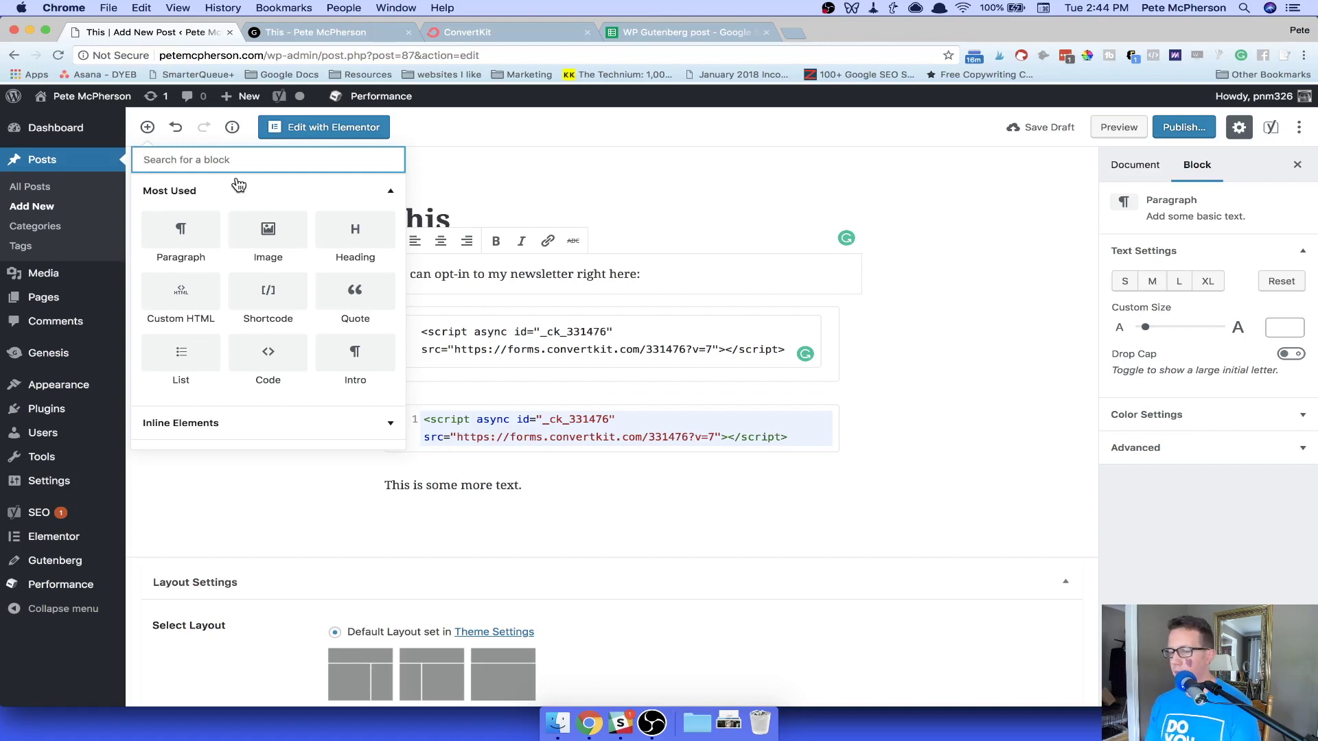
Search the block inserter for 'scr' and 'mail', then close it without inserting anything.
text(scr)
key(BackSpace)
key(BackSpace)
key(BackSpace)
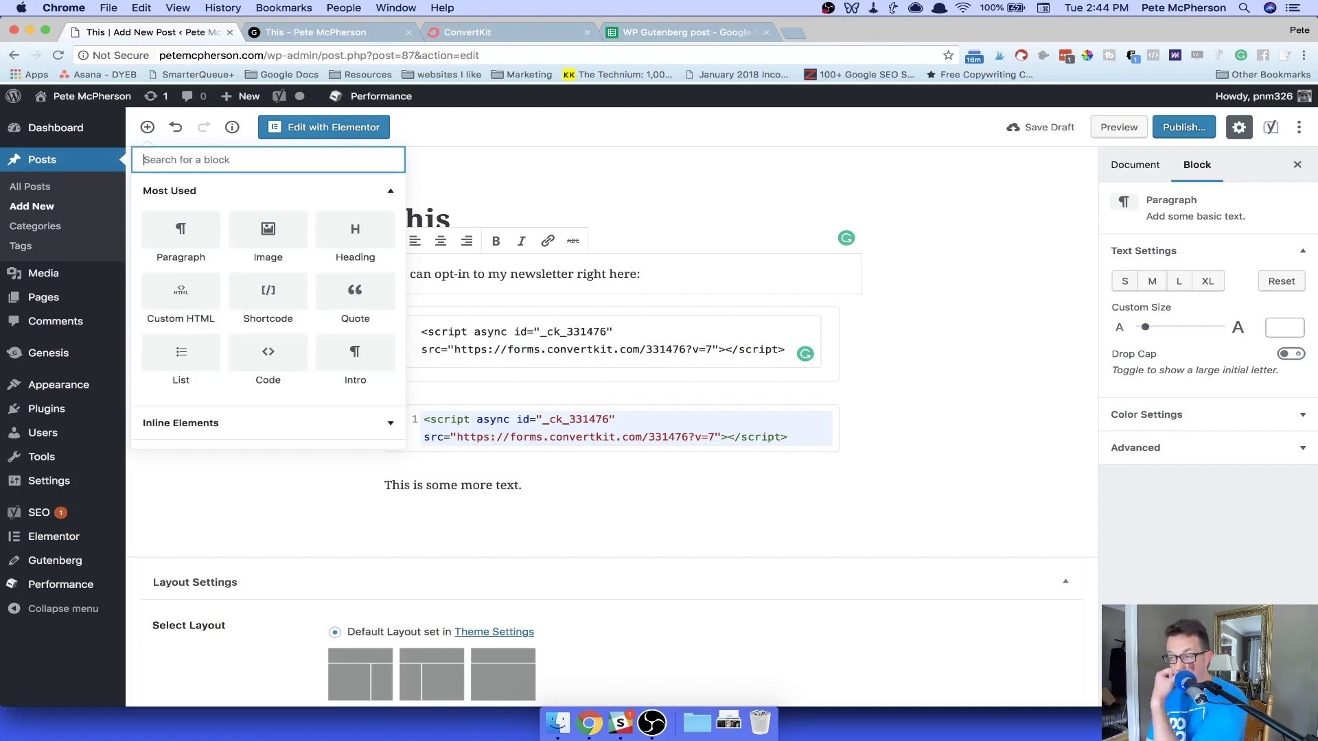
text(mail)
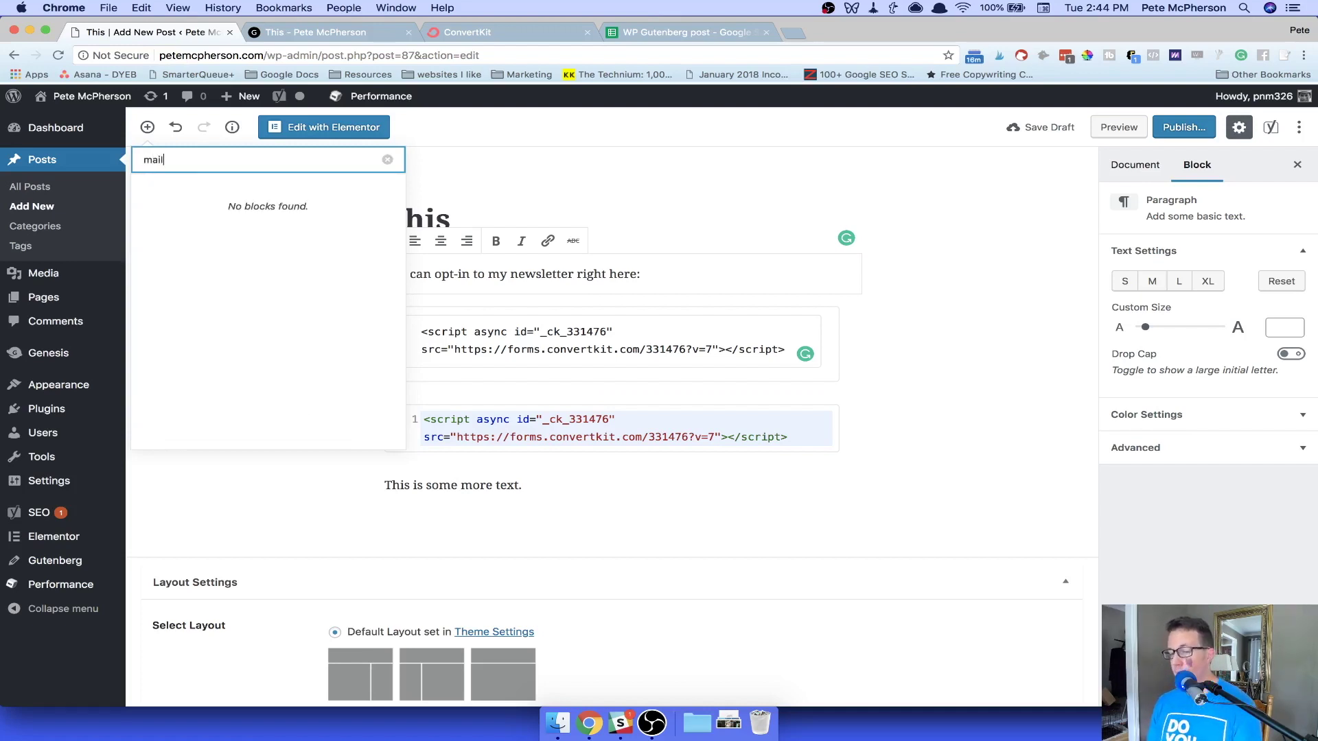
key(BackSpace)
key(BackSpace)
key(BackSpace)
key(BackSpace)
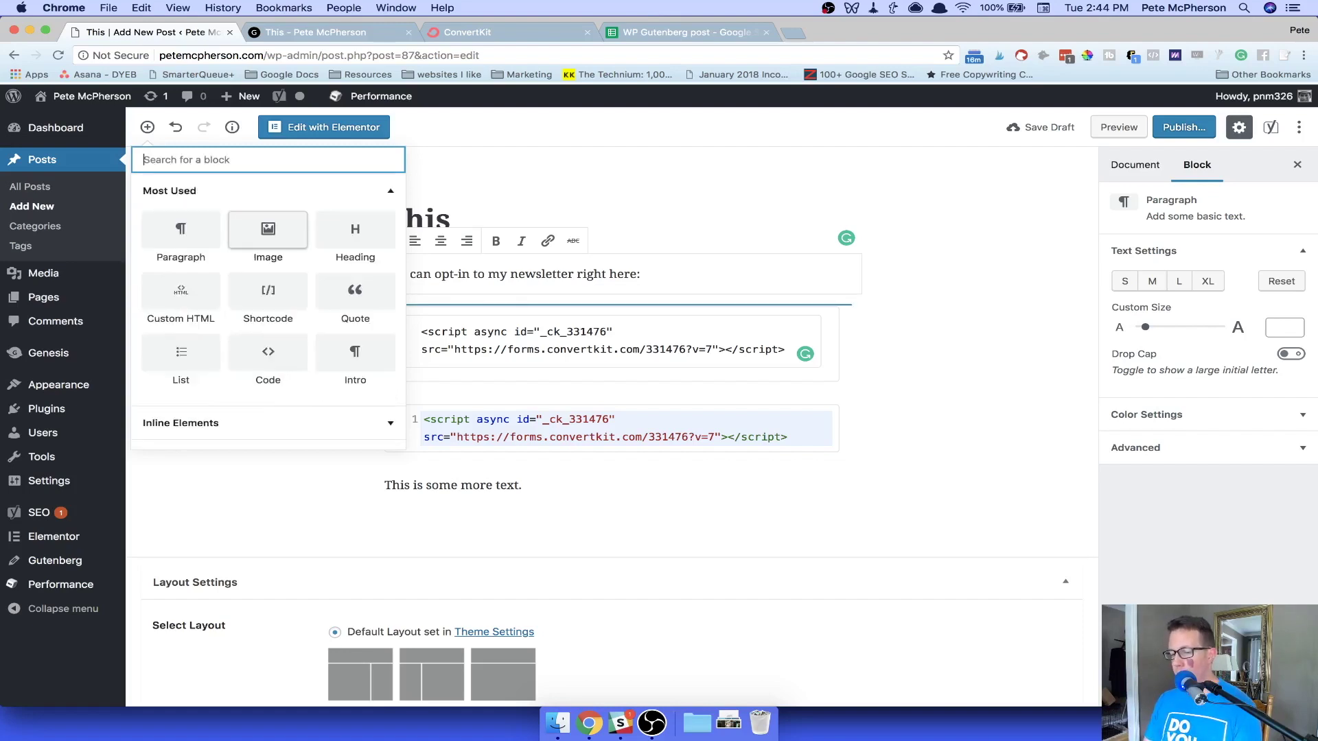
click(453, 509)
click(457, 486)
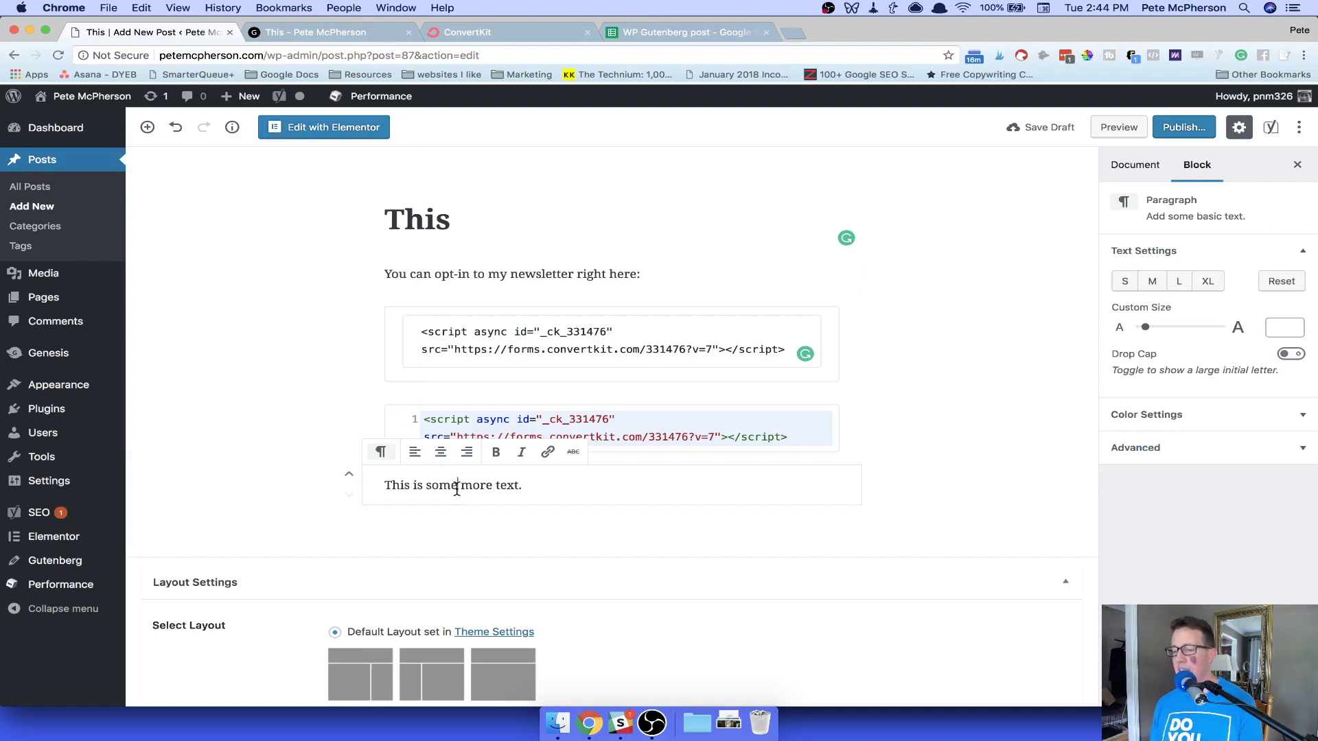
Copy the [convertkit form=5143300] shortcode from ConvertKit's WordPress embed option and return to the post.
triple_click(441, 420)
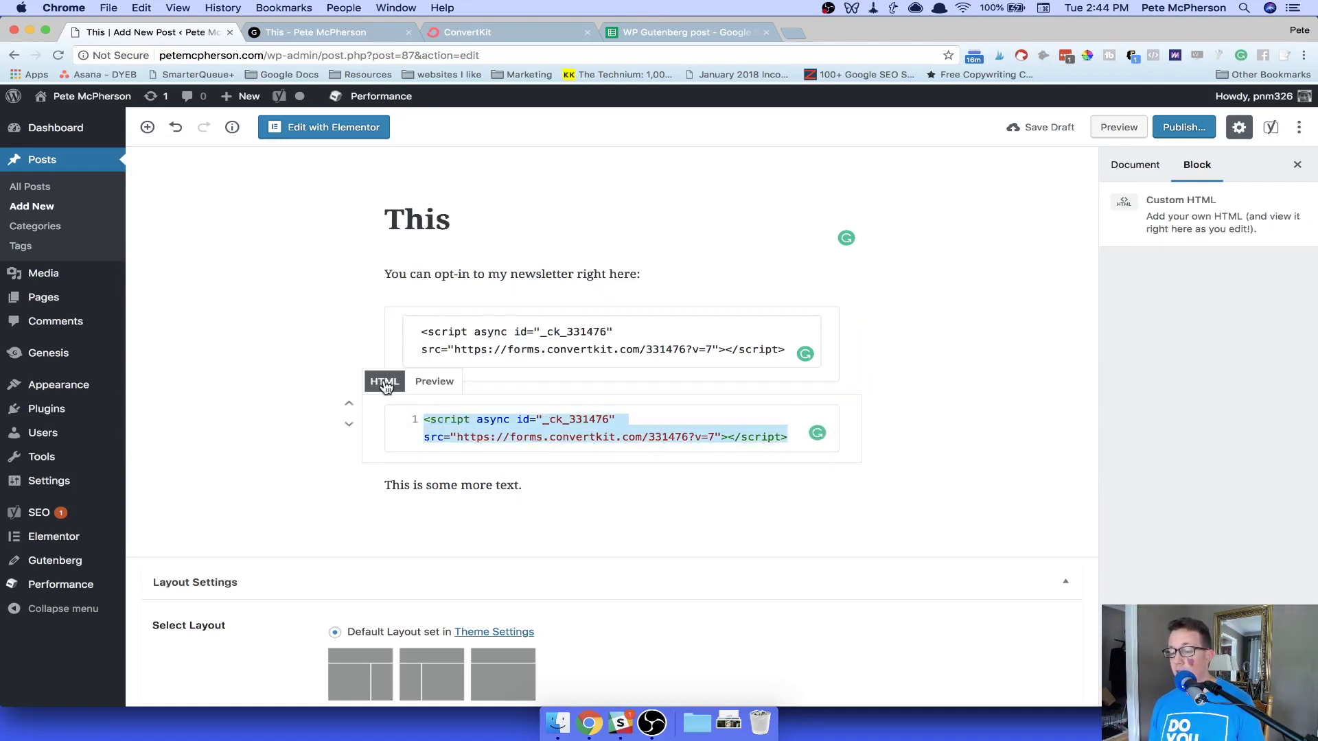
click(466, 32)
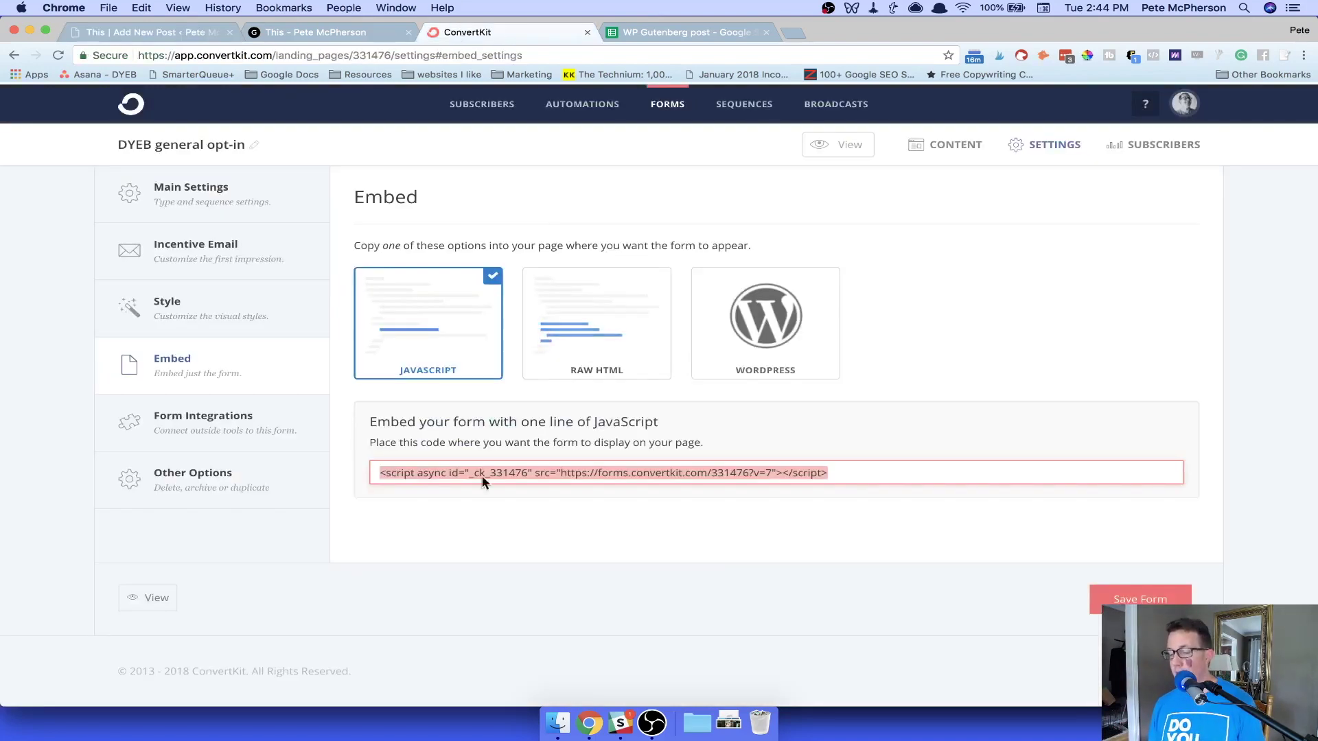
click(711, 356)
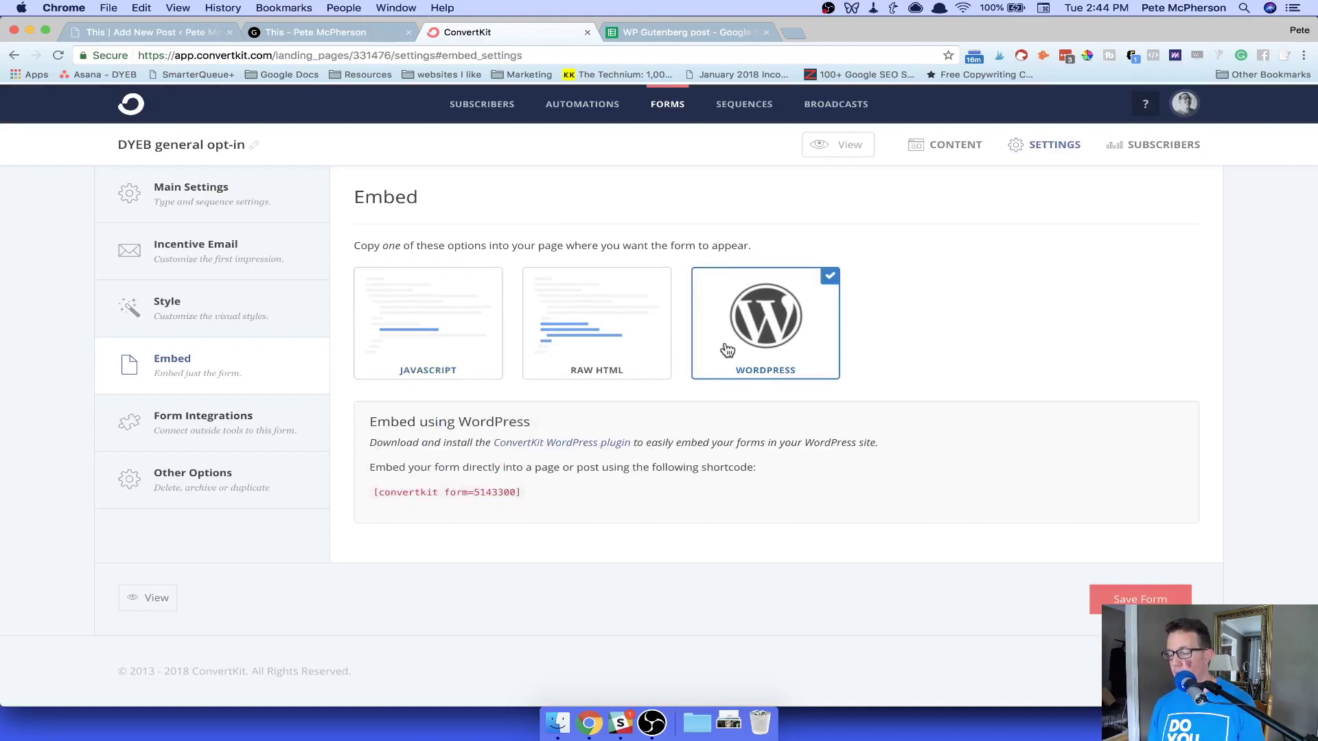
triple_click(406, 492)
key(super+1)
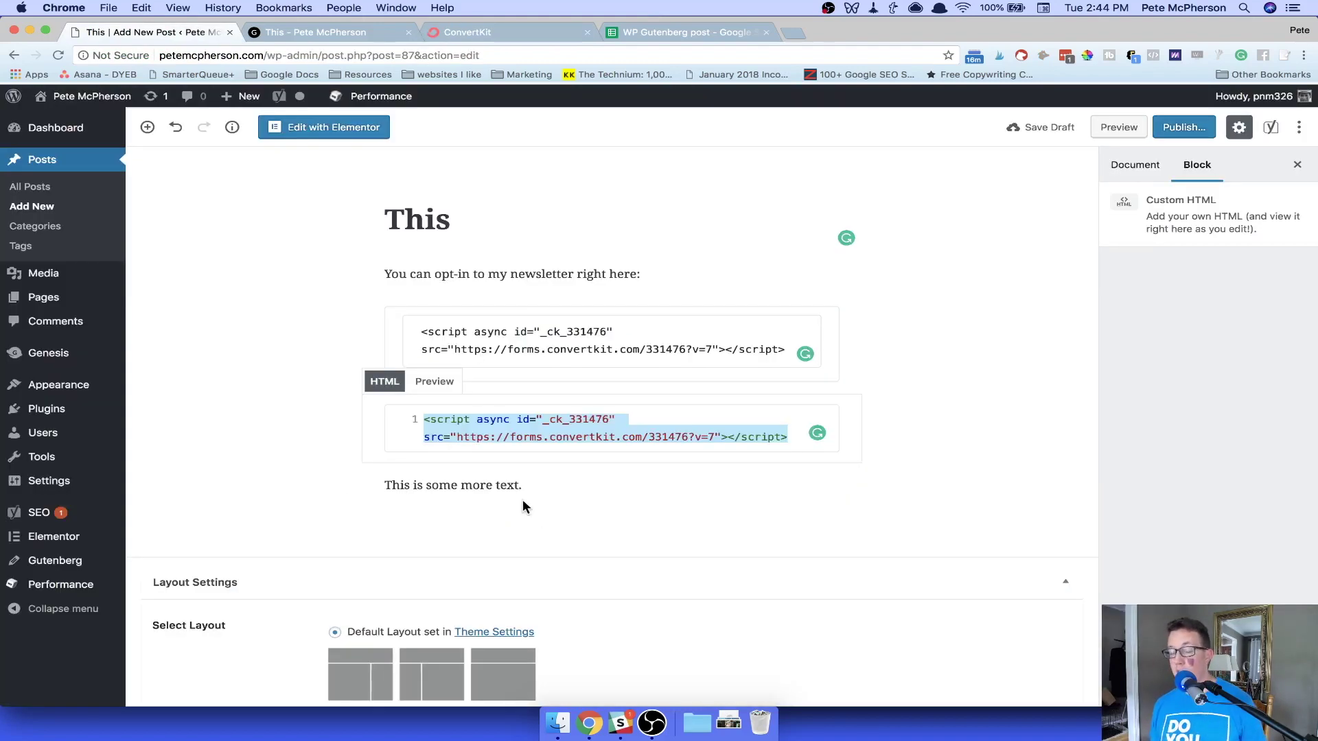
Clear the 'This is some more text.' paragraph and paste [convertkit form=5143300] there as a Shortcode block.
click(581, 488)
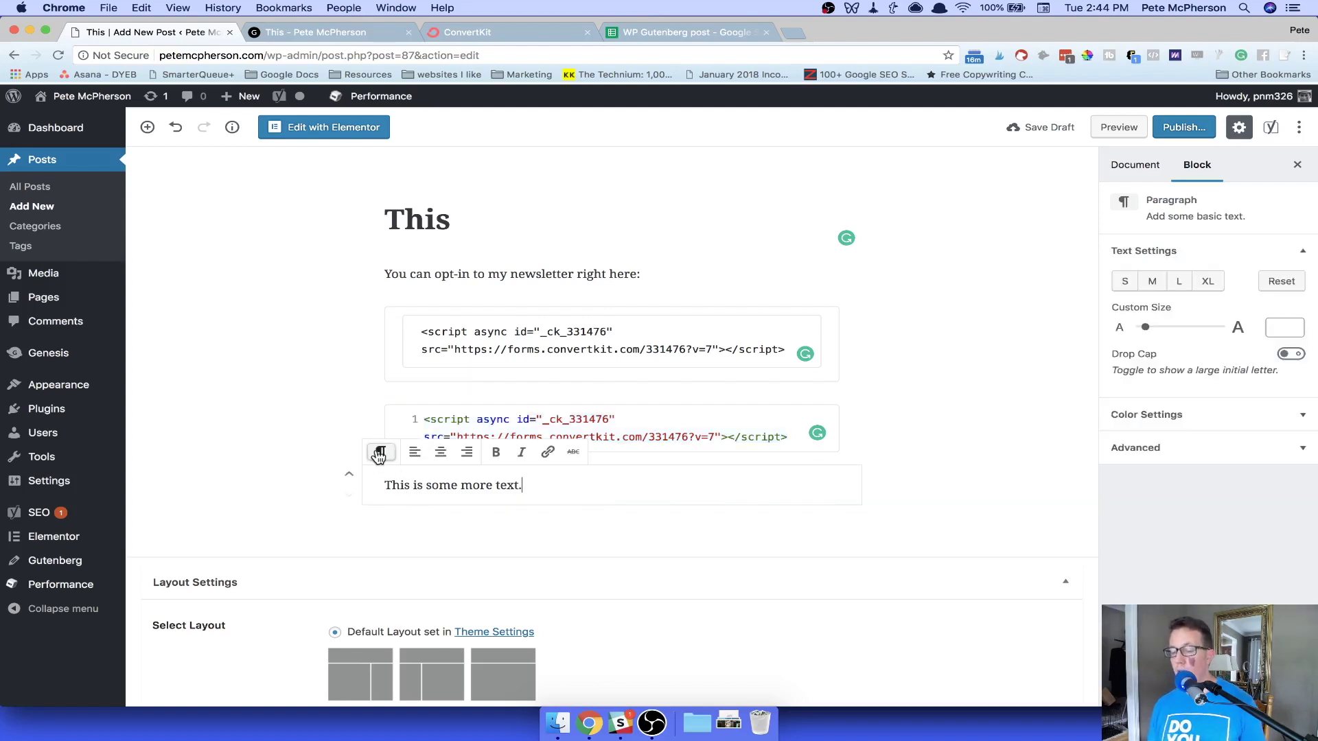
triple_click(443, 485)
key(BackSpace)
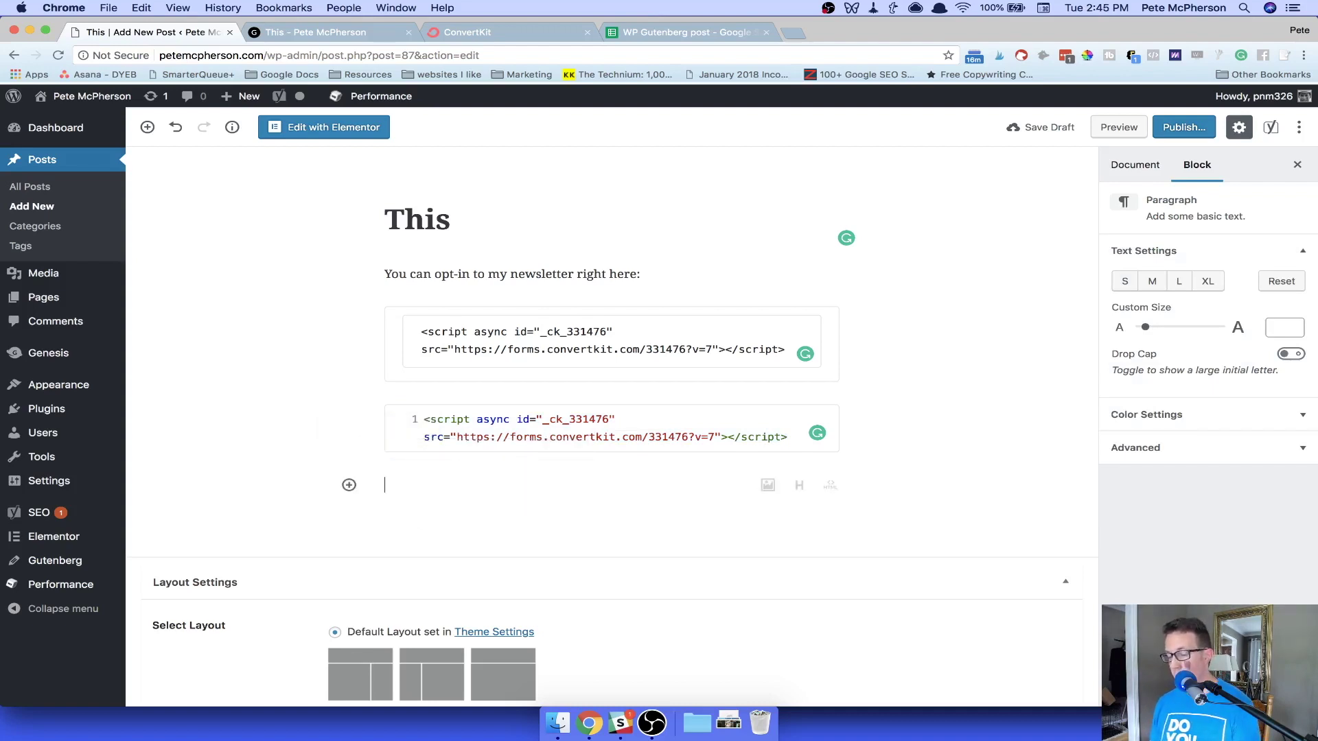
click(578, 41)
key(super+c)
key(super+1)
key(super+v)
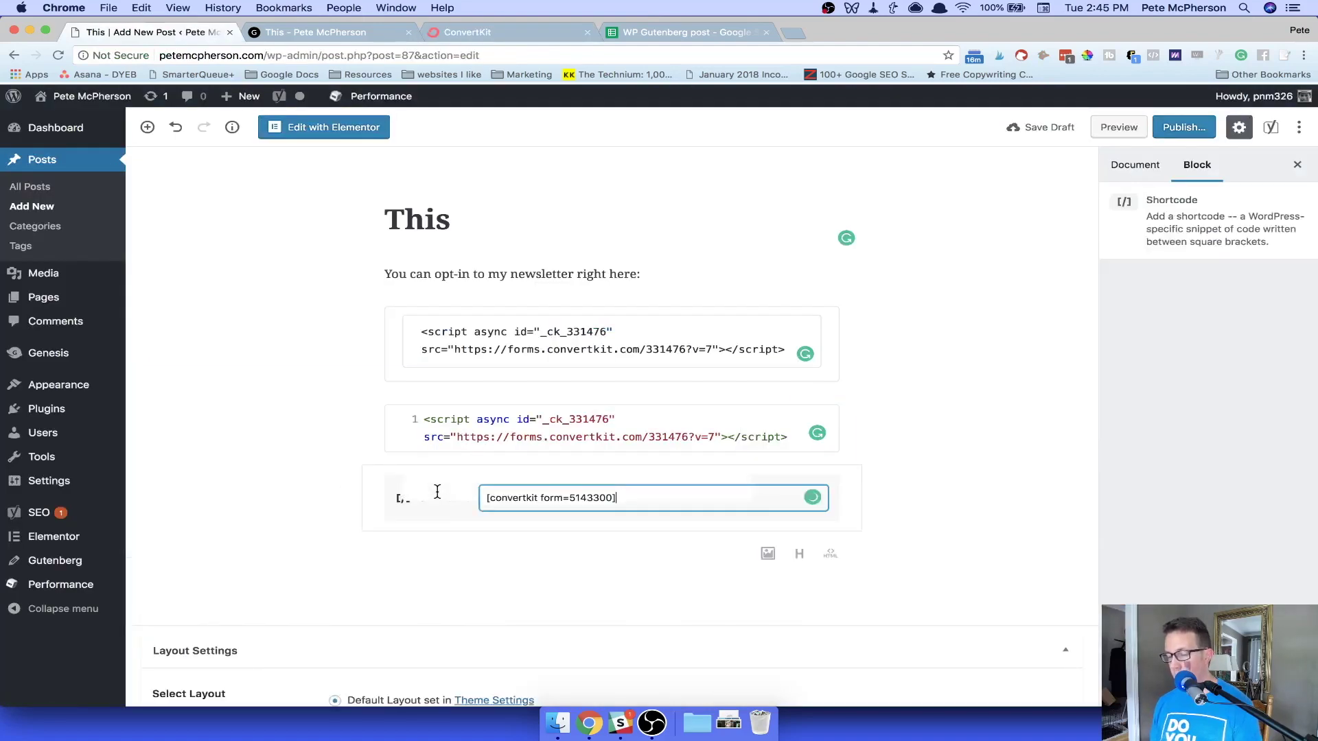